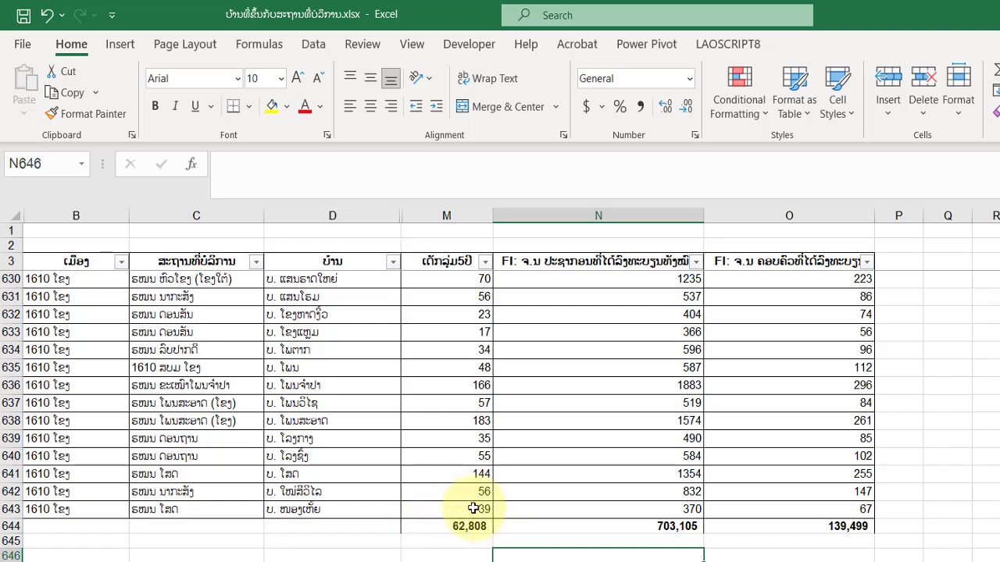
Filter the ສະຖານທີ່ບໍລິການ column to show only ຮໝນ ວັງເວີນ and select the children's total below the list.
left_click(255, 261)
scroll(341, 536, "down", 5)
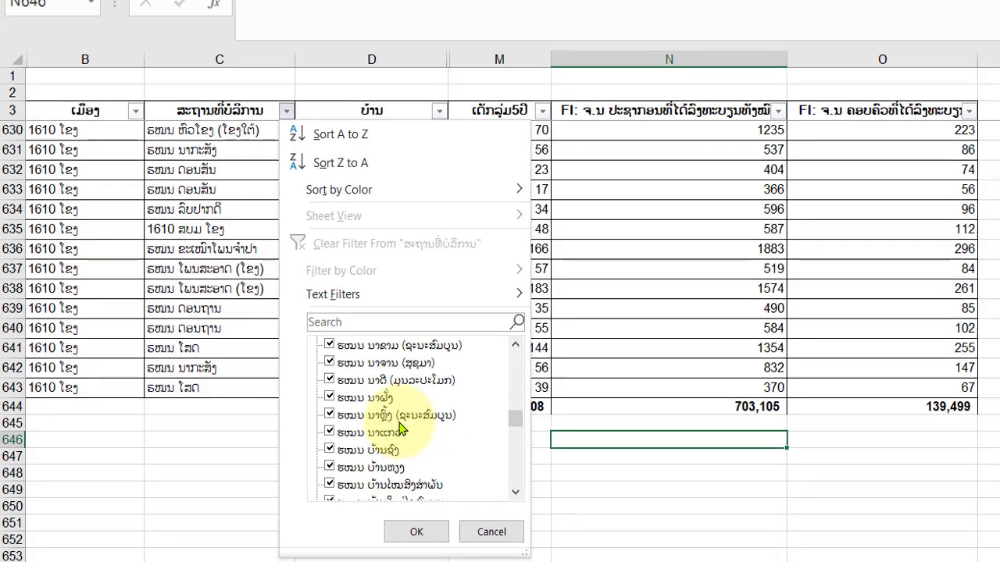
scroll(367, 395, "up", 5)
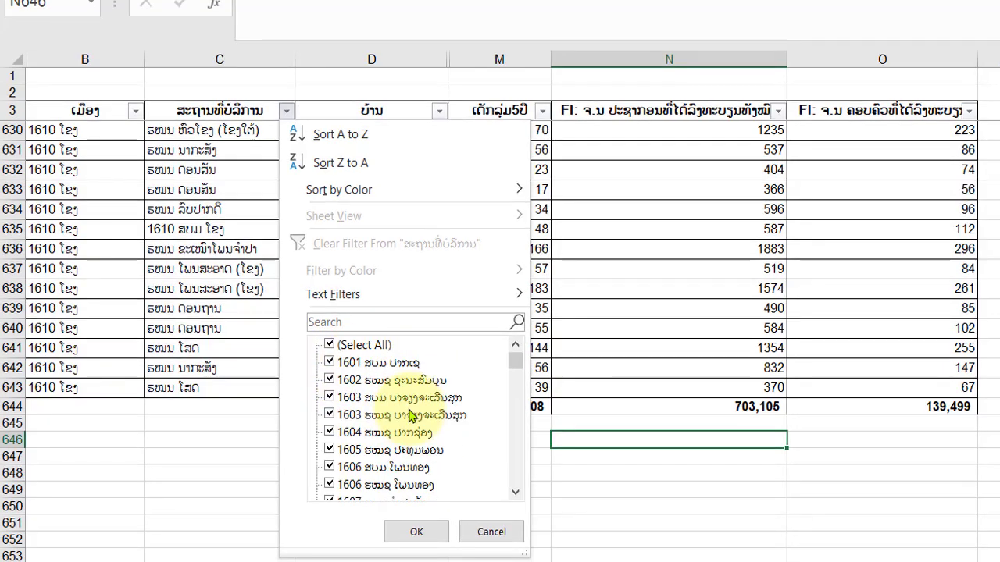
left_click(341, 349)
scroll(390, 469, "down", 10)
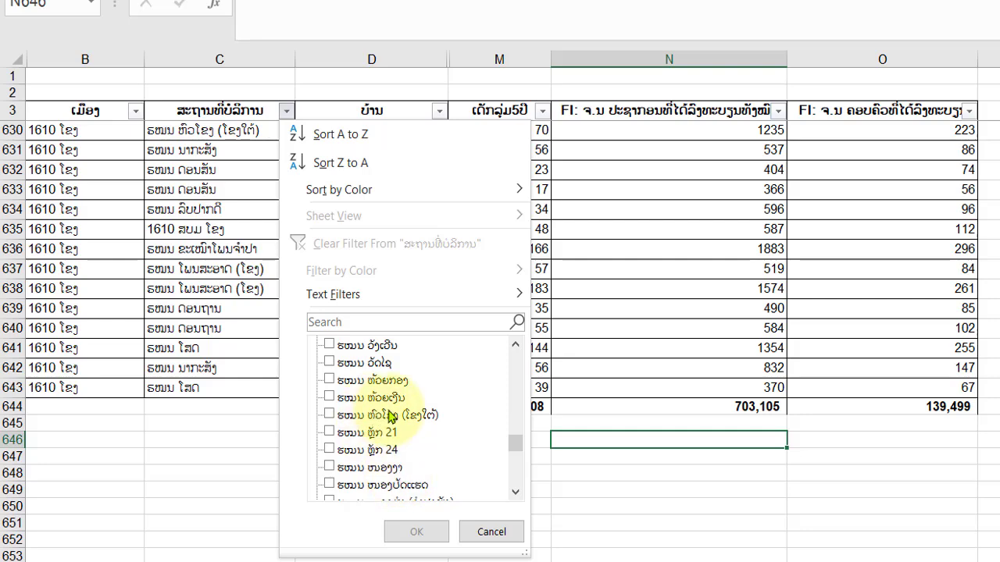
left_click(383, 348)
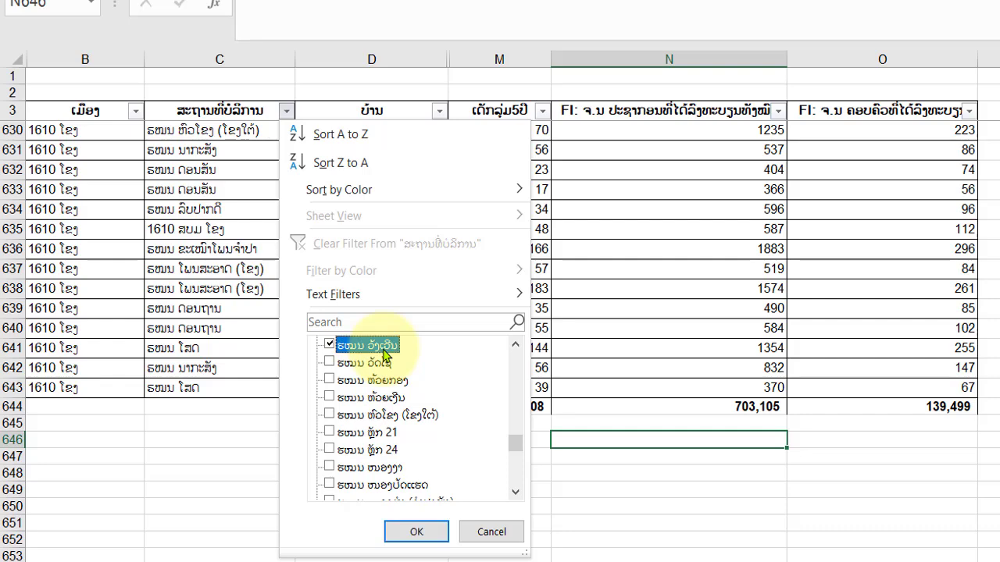
left_click(417, 532)
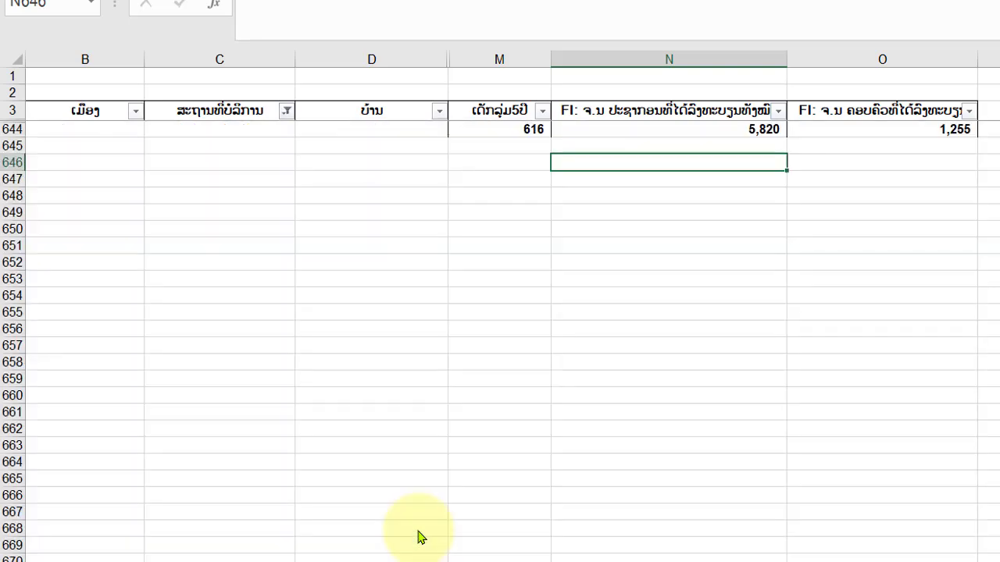
scroll(507, 343, "up", 5)
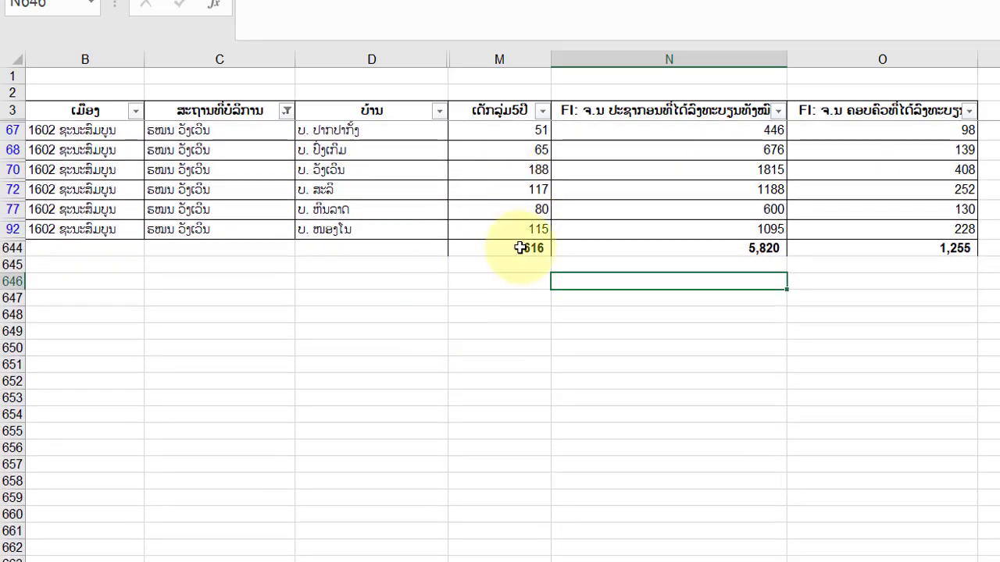
left_click(528, 247)
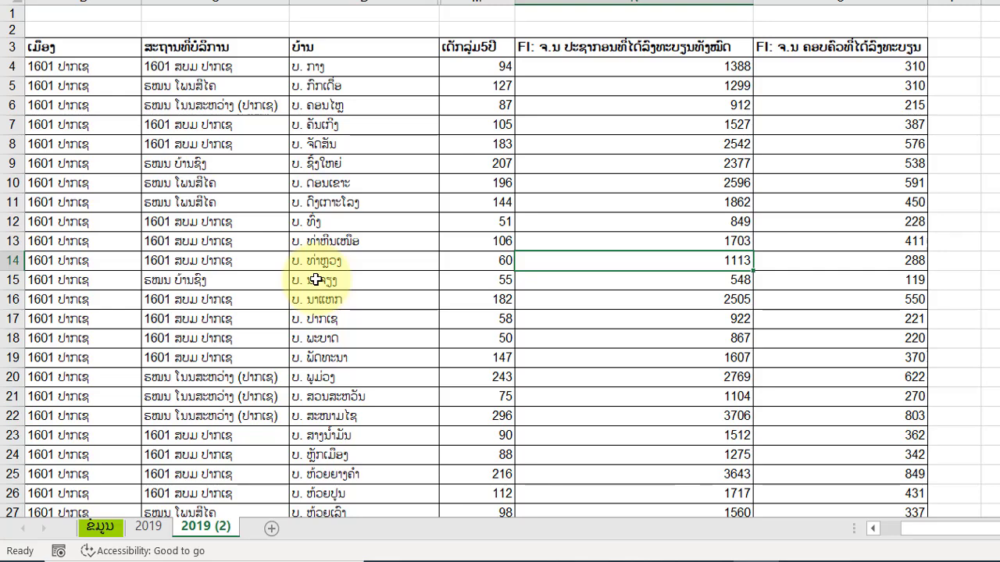
left_click(615, 152)
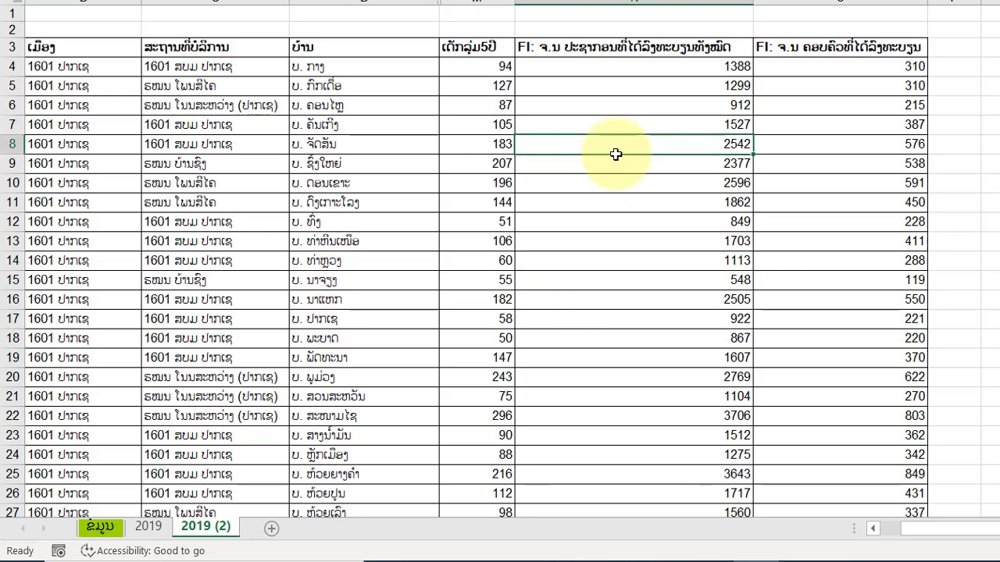
left_click(357, 161)
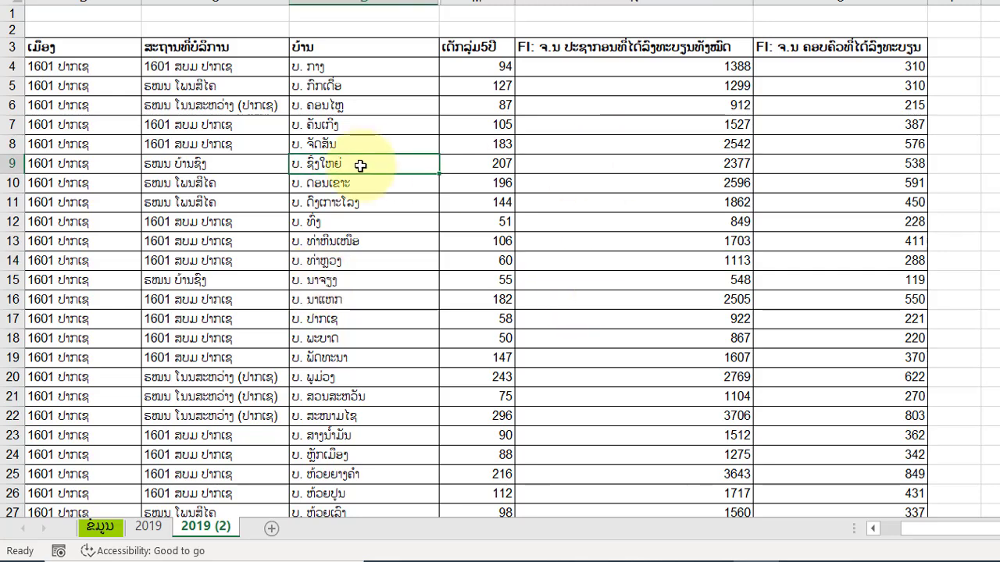
scroll(587, 200, "down", 4)
scroll(587, 200, "up", 4)
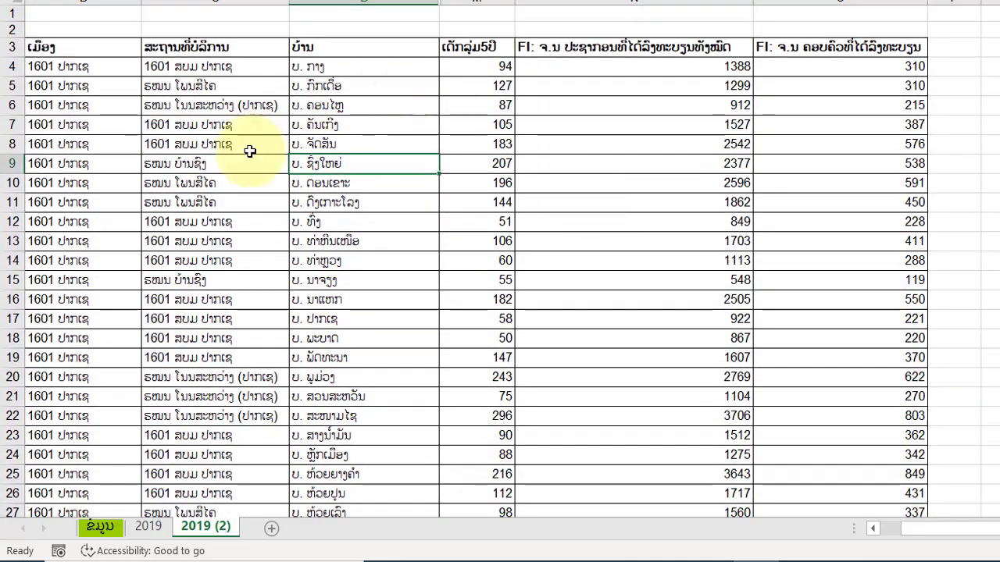
Turn on filtering for the data list that has its headers in row 3.
left_click(348, 240)
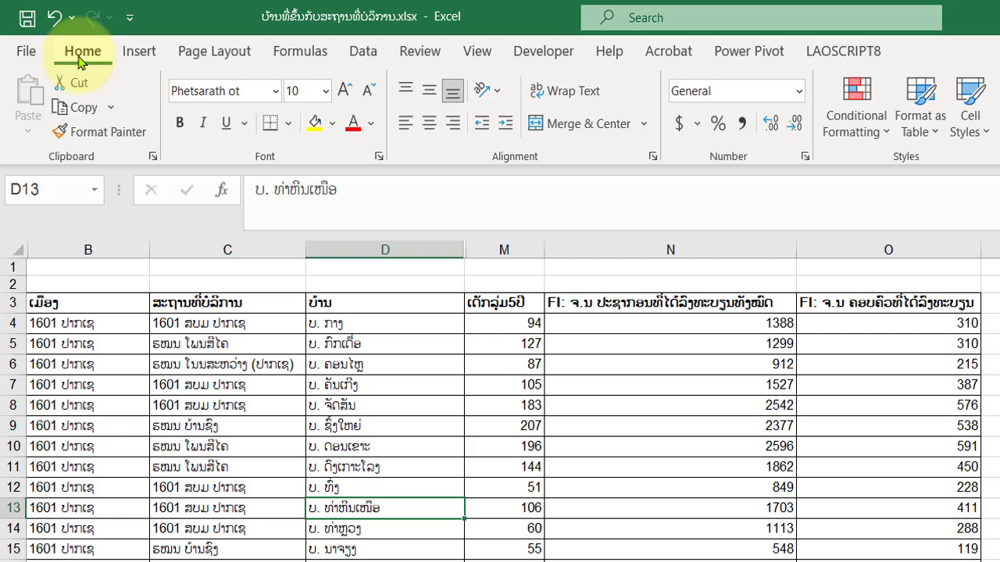
left_click(364, 53)
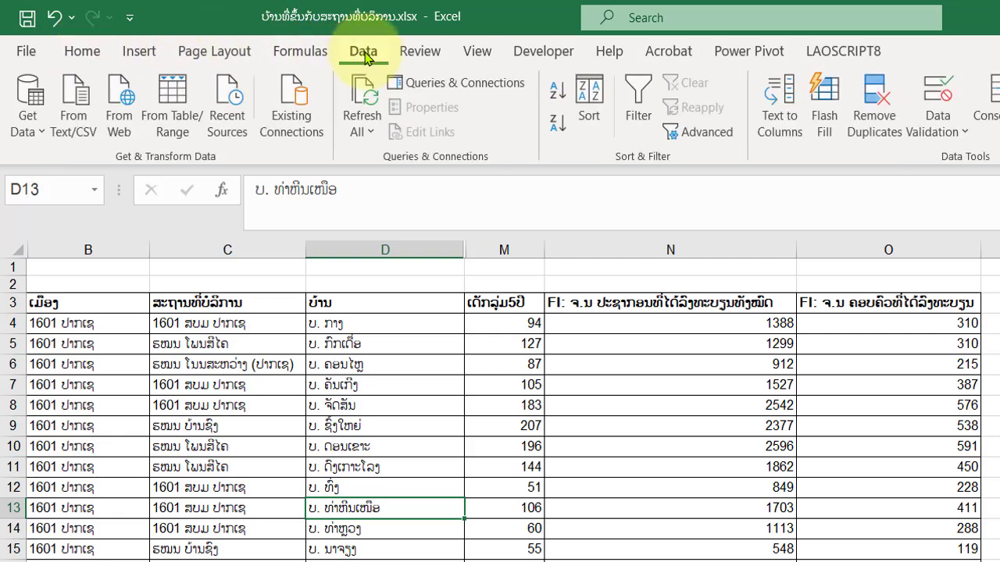
left_click(649, 131)
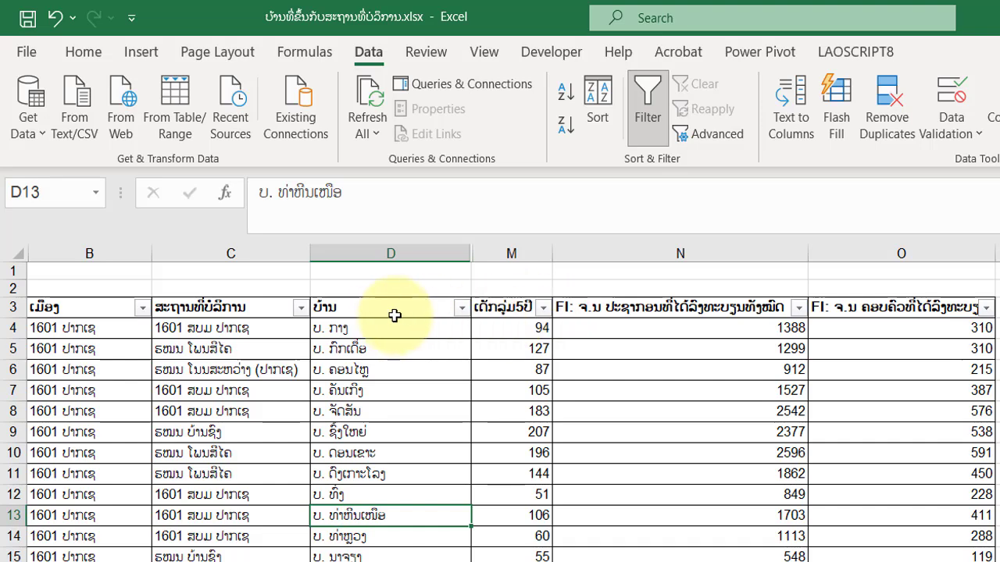
Center the column headings in row 3 horizontally.
left_click(13, 307)
left_click(82, 50)
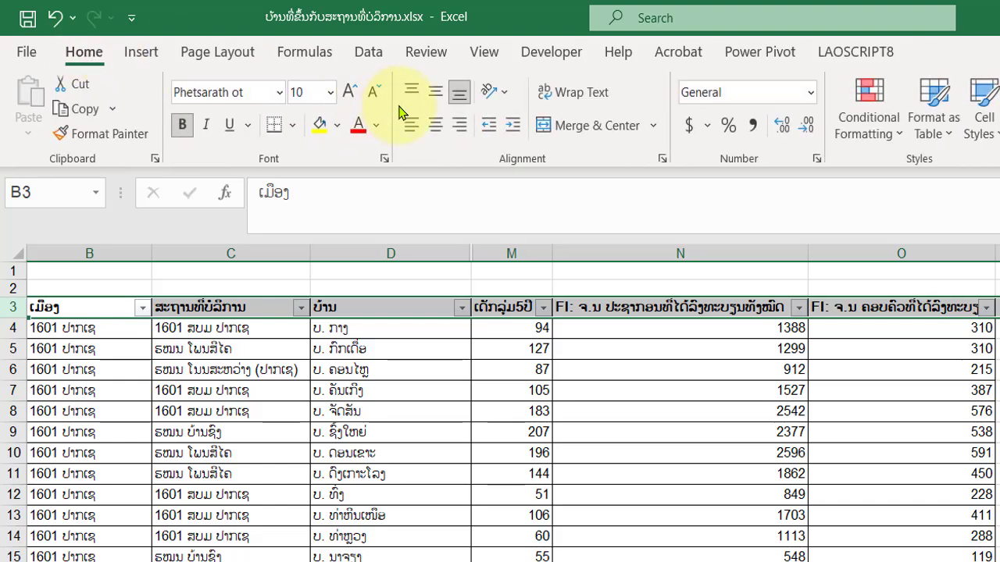
left_click(434, 126)
left_click(598, 393)
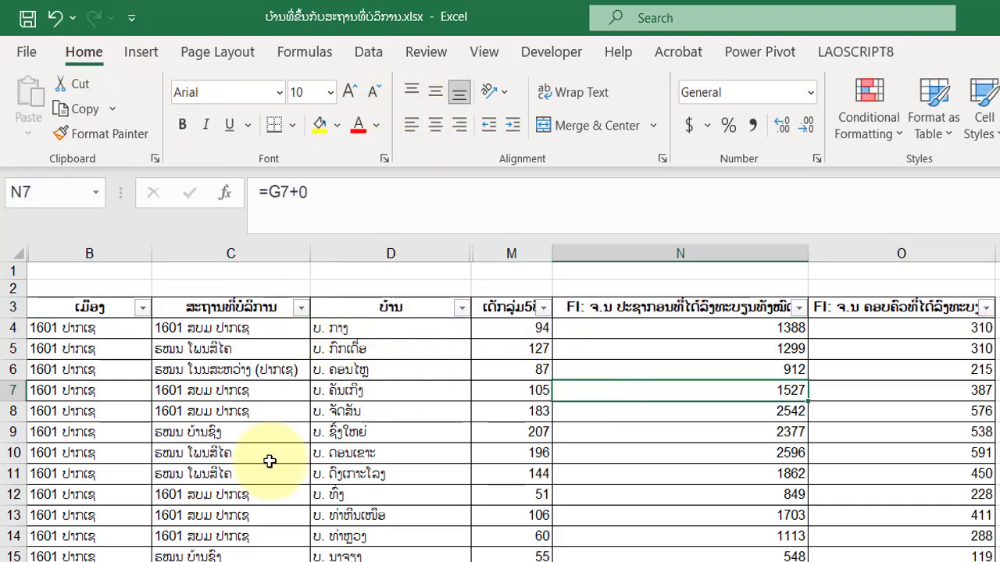
left_click(660, 471)
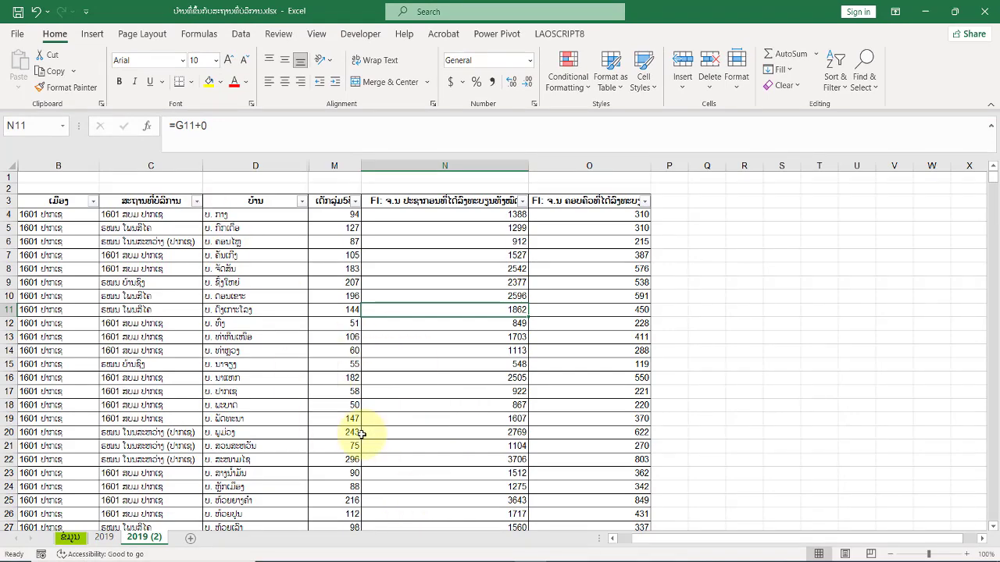
scroll(362, 434, "down", 20)
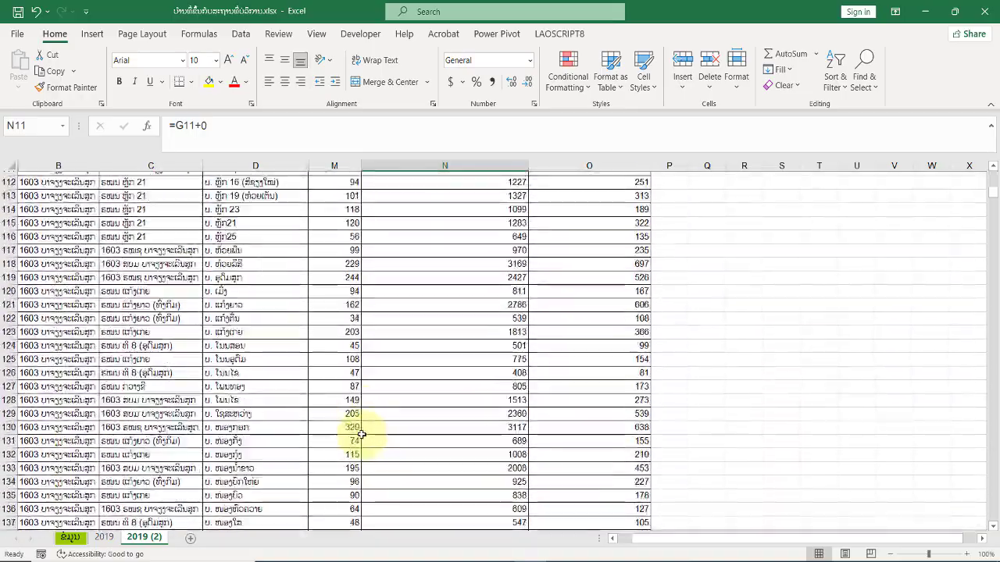
scroll(362, 435, "up", 20)
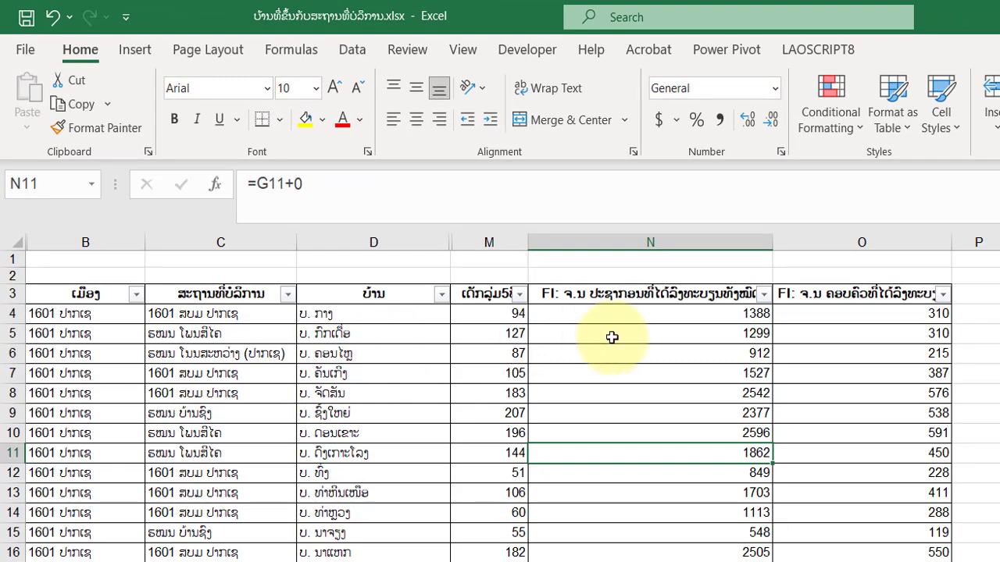
scroll(492, 458, "down", 5)
scroll(491, 457, "up", 5)
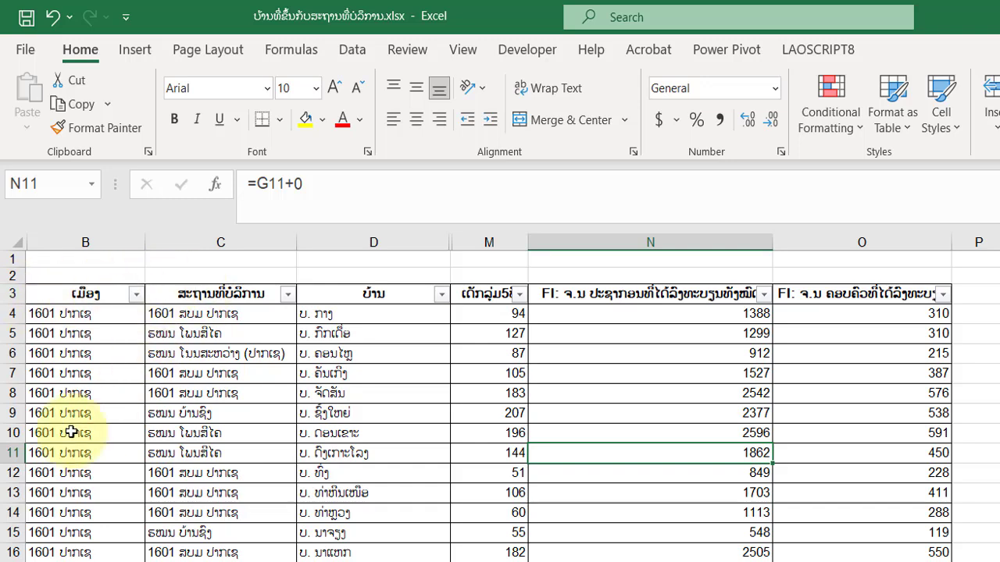
Freeze the panes above row 4 so the heading rows stay in place.
left_click(6, 313)
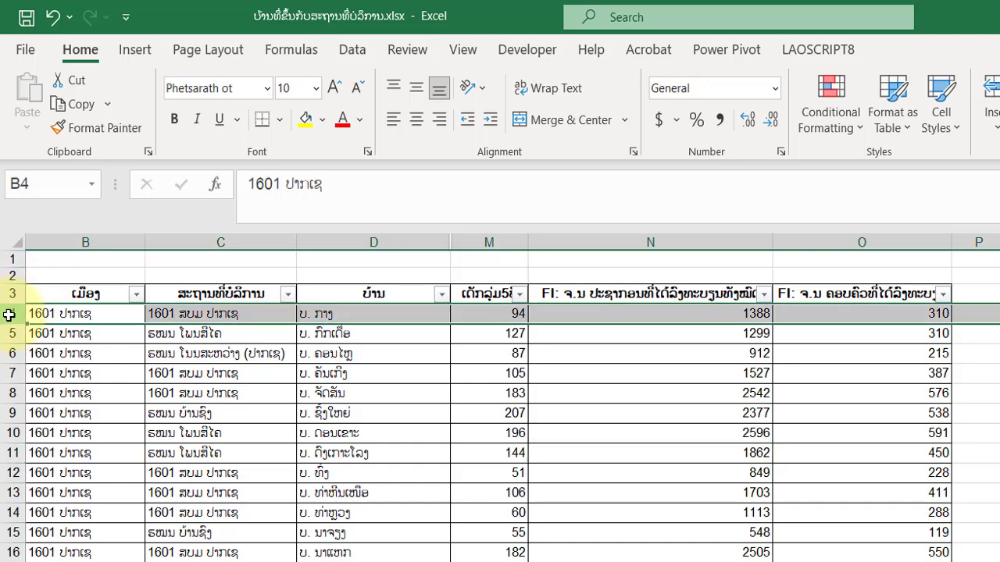
left_click(460, 52)
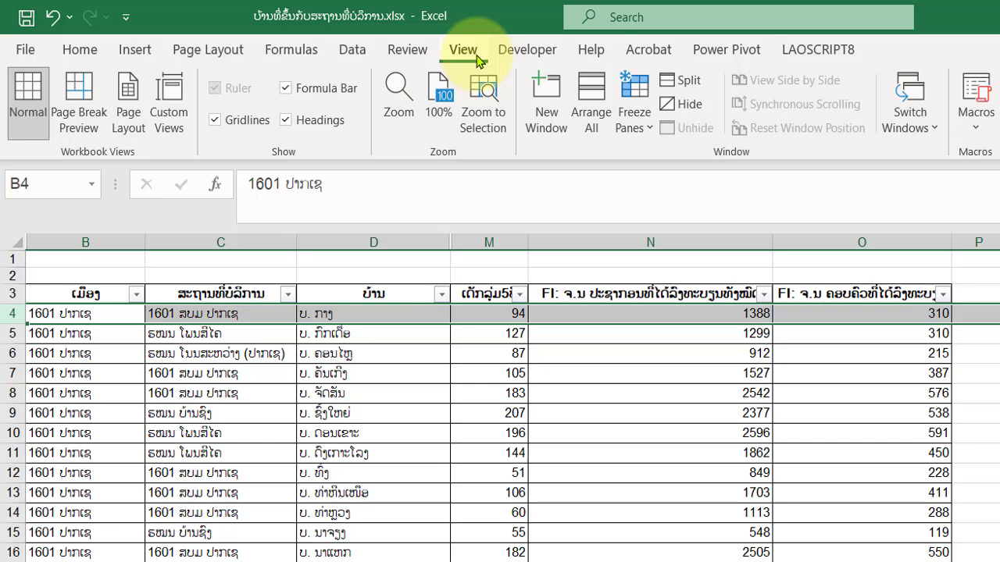
left_click(653, 132)
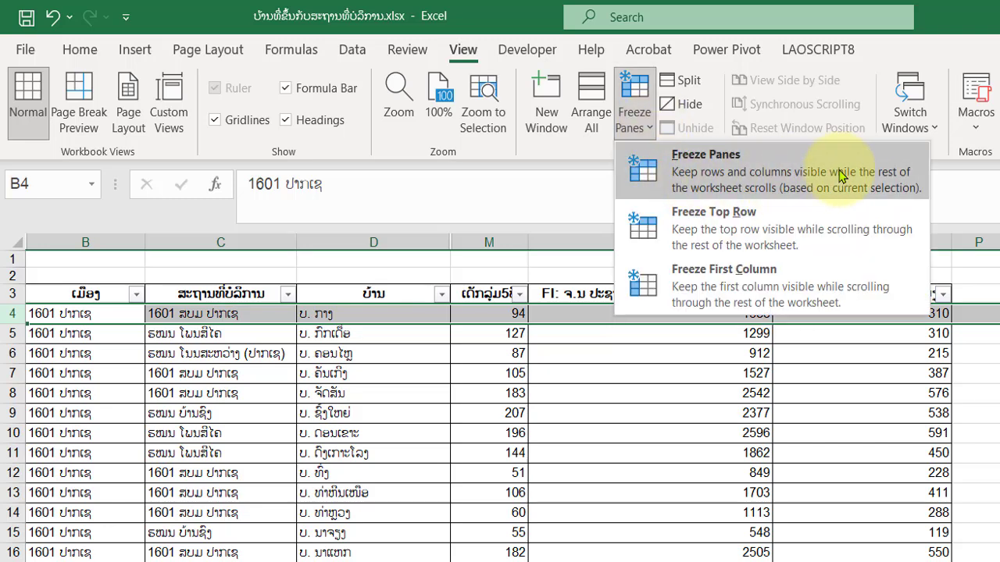
left_click(848, 177)
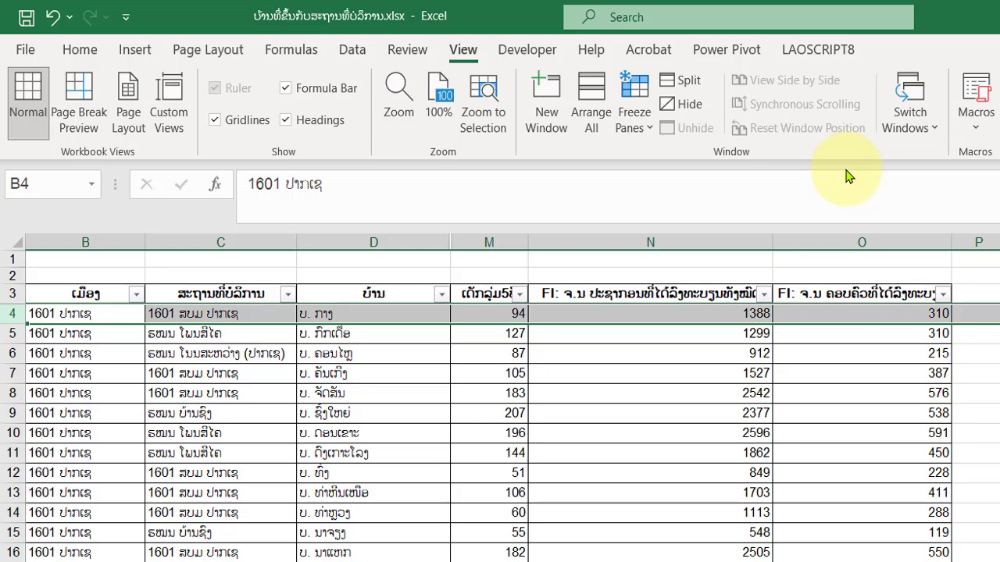
Examine the frozen headings while going through the list down to its last record in row 643.
left_click(681, 473)
scroll(628, 498, "down", 1)
scroll(629, 497, "down", 4)
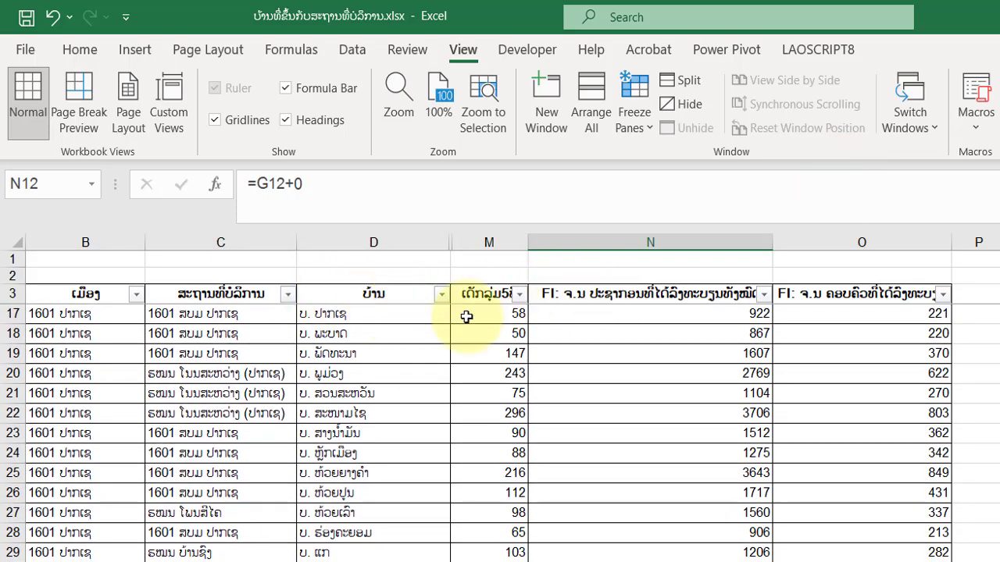
scroll(620, 386, "down", 20)
scroll(620, 390, "down", 20)
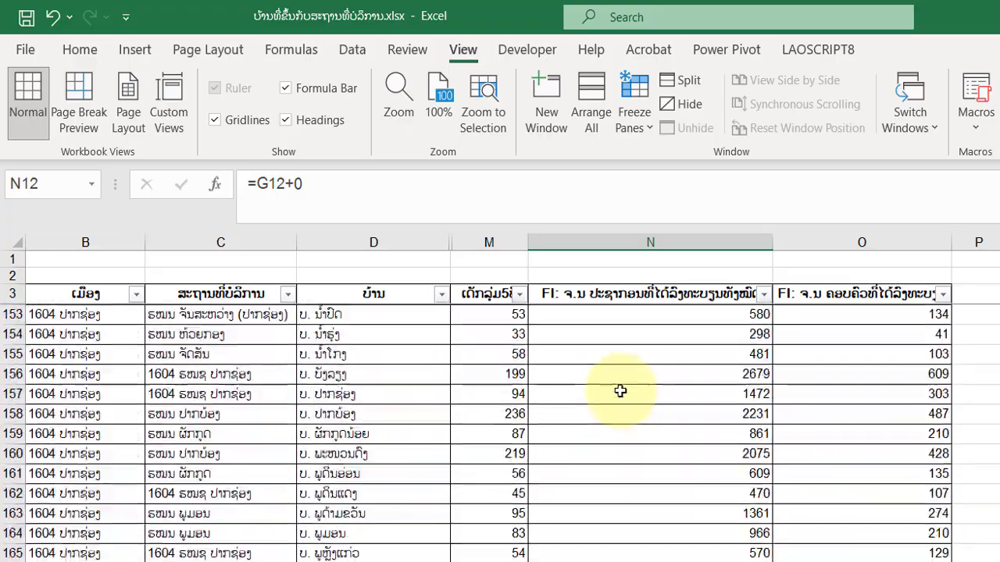
scroll(620, 390, "down", 20)
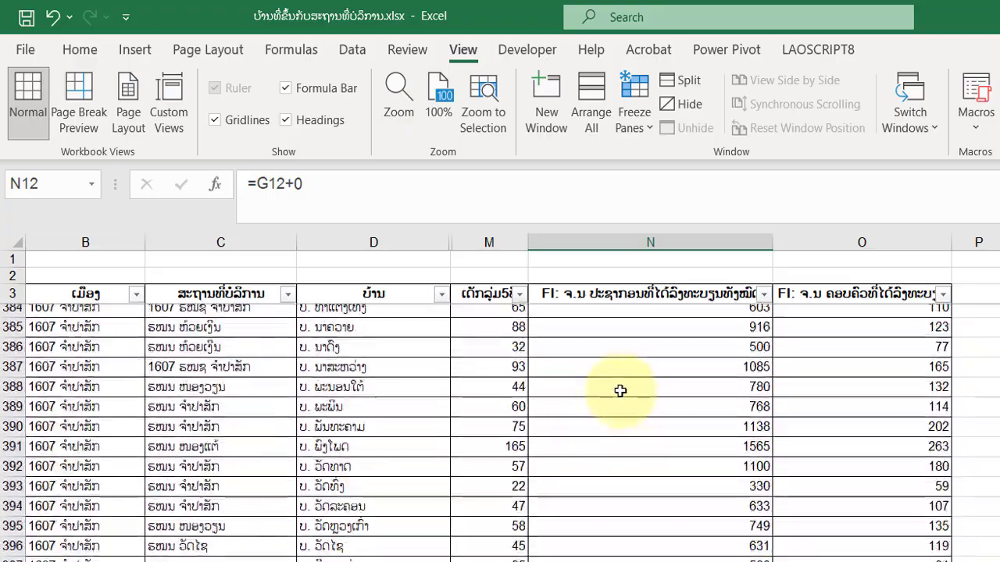
scroll(620, 391, "down", 20)
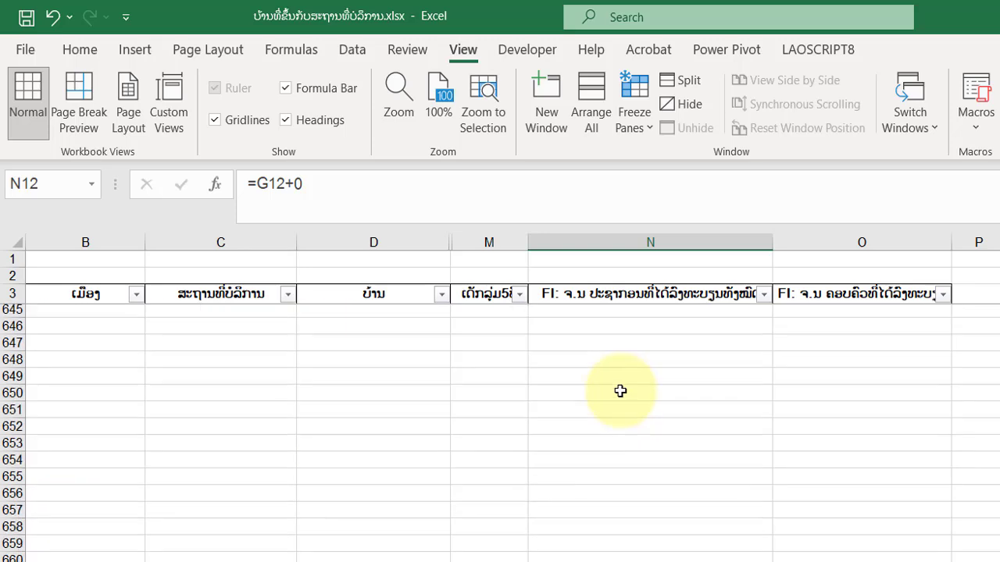
scroll(620, 391, "up", 20)
scroll(620, 390, "up", 1)
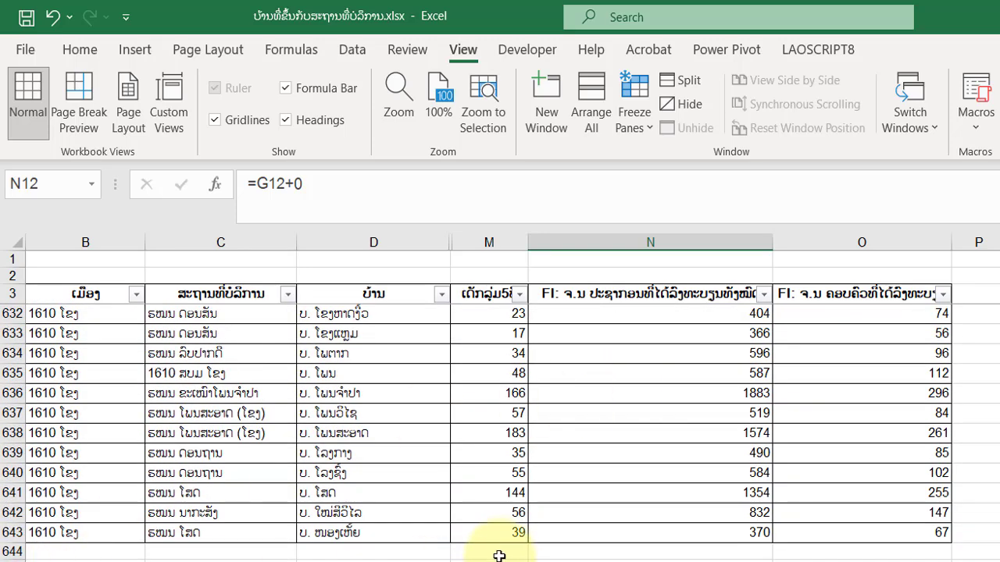
Enter =SUBTOTAL(9,M4:M643) in cell M644, directly below the last record of column M.
left_click(499, 553)
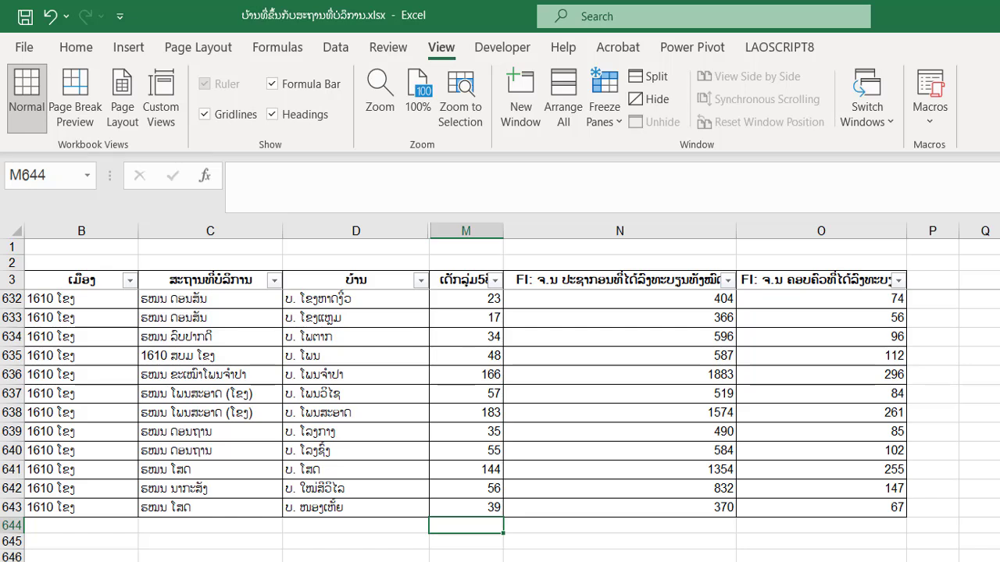
left_click(594, 561)
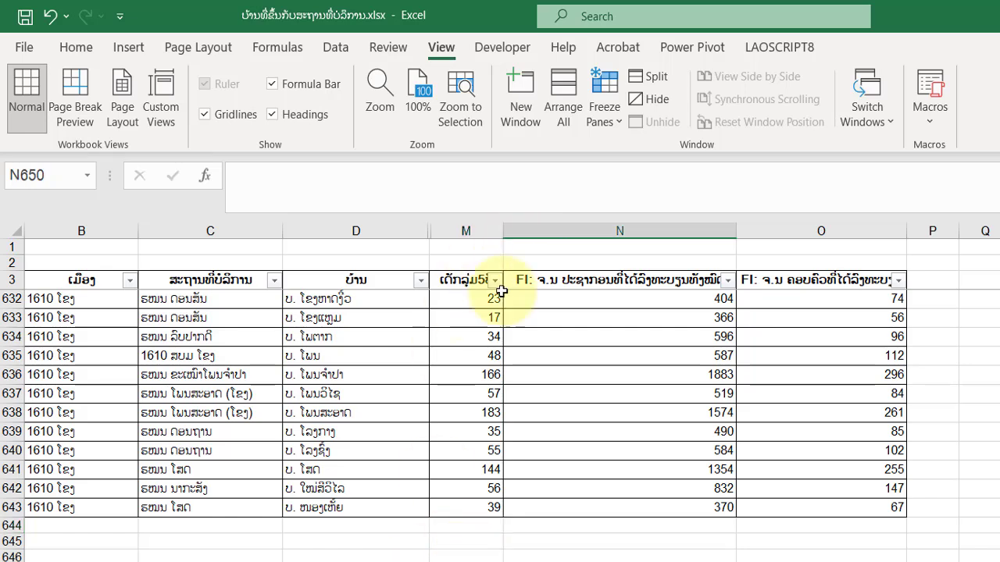
left_click(476, 527)
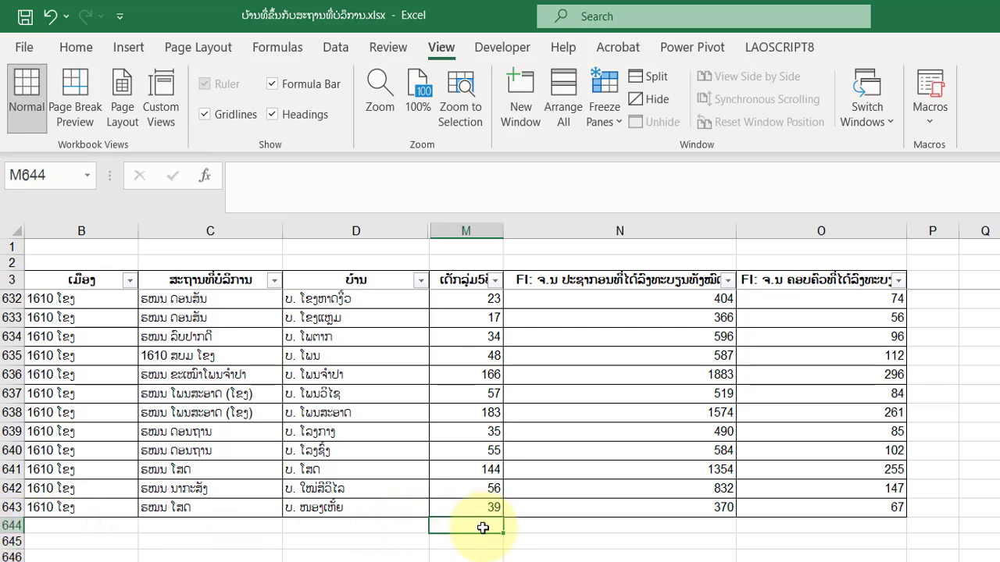
type("=")
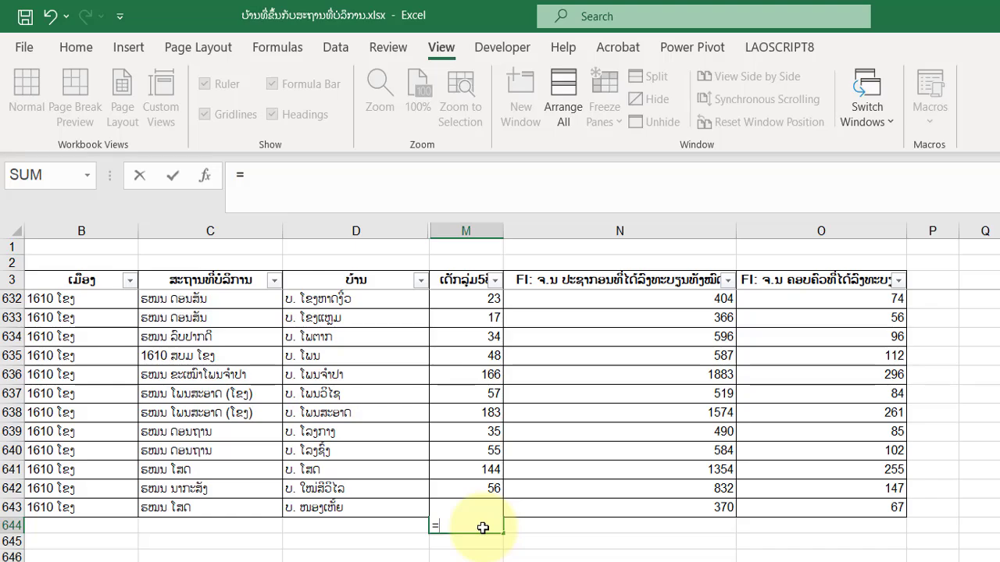
type("sub")
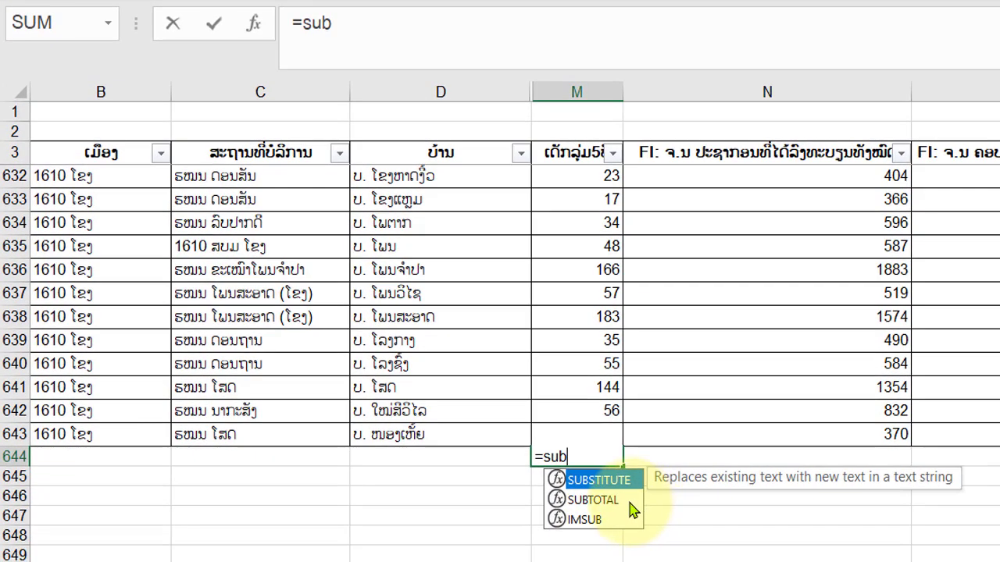
left_click(540, 546)
double_click(593, 500)
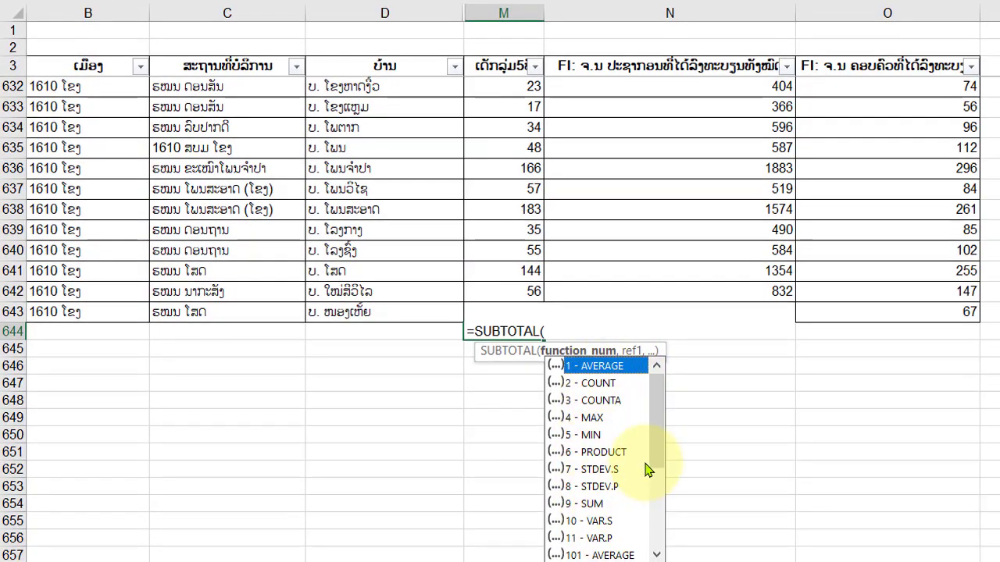
scroll(656, 455, "down", 2)
scroll(657, 422, "up", 2)
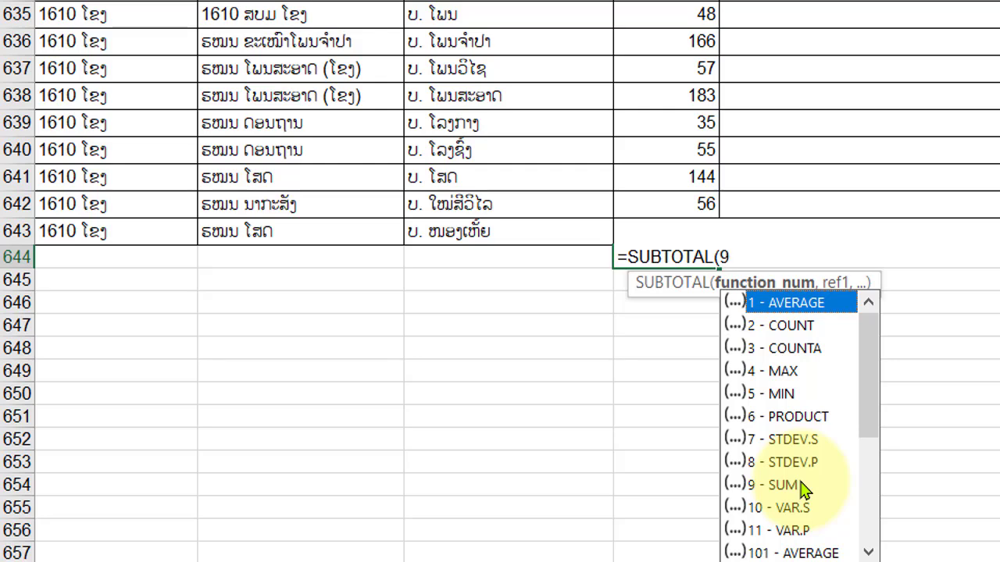
type(",")
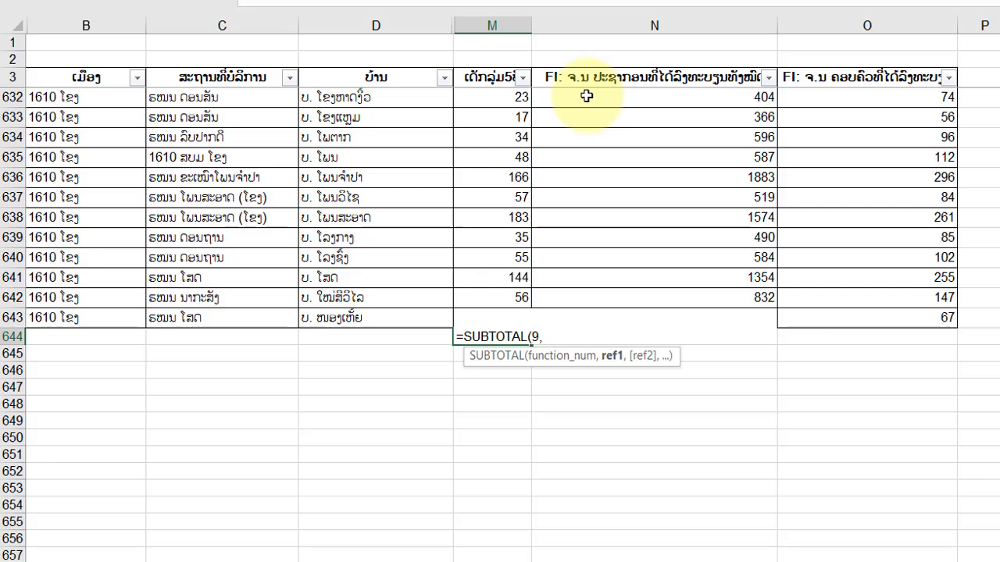
type("m")
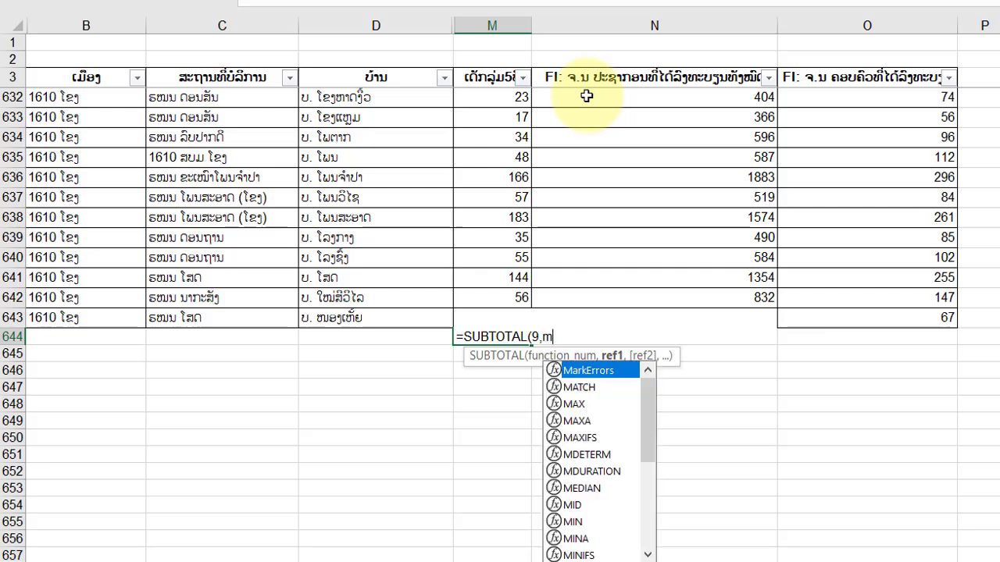
type("4")
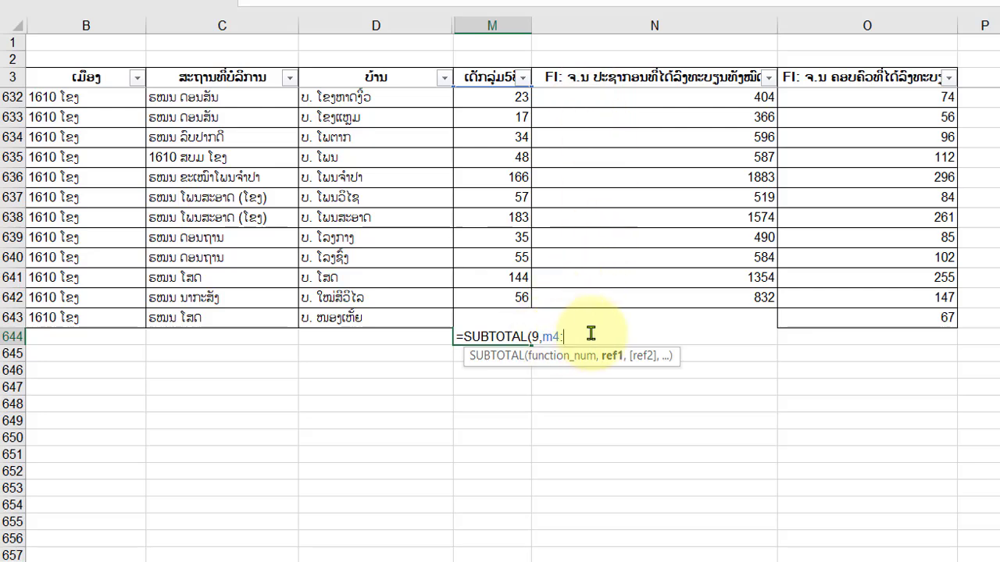
type(":m")
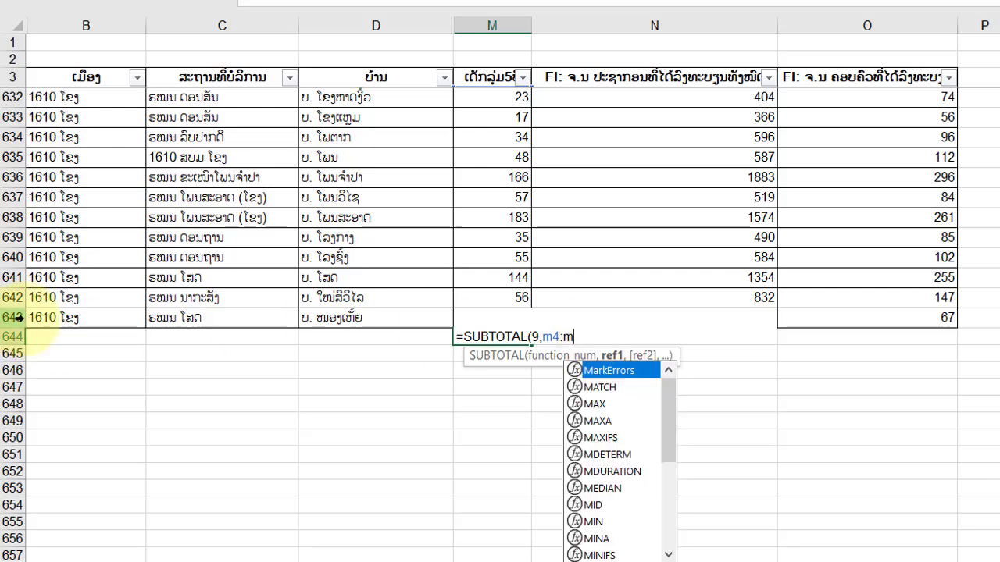
type("643")
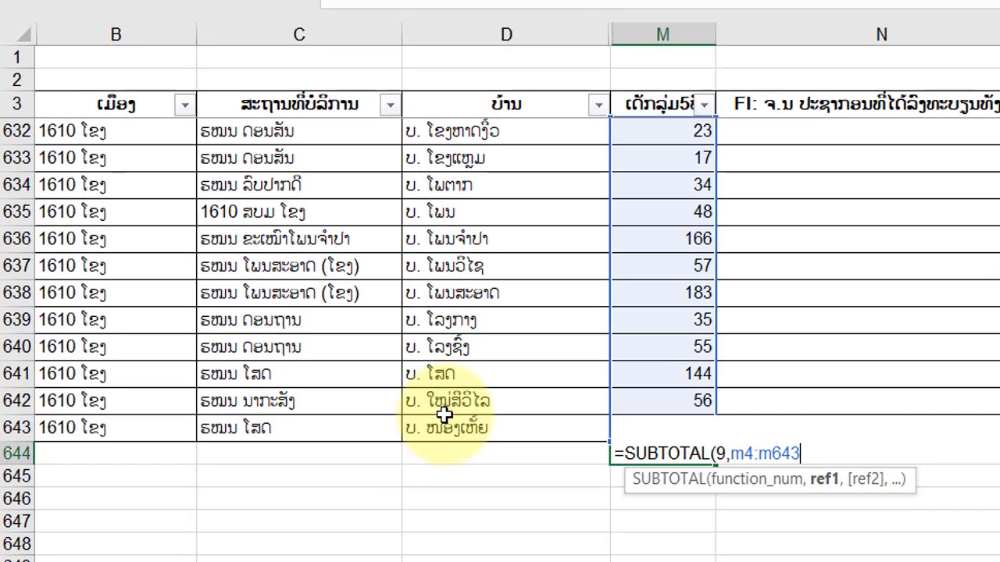
type(")")
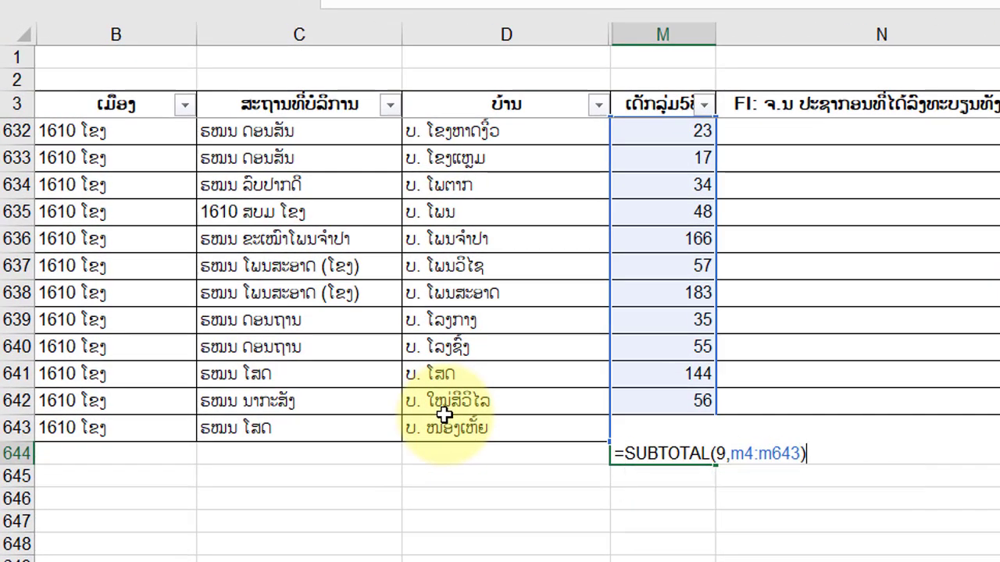
key("Return")
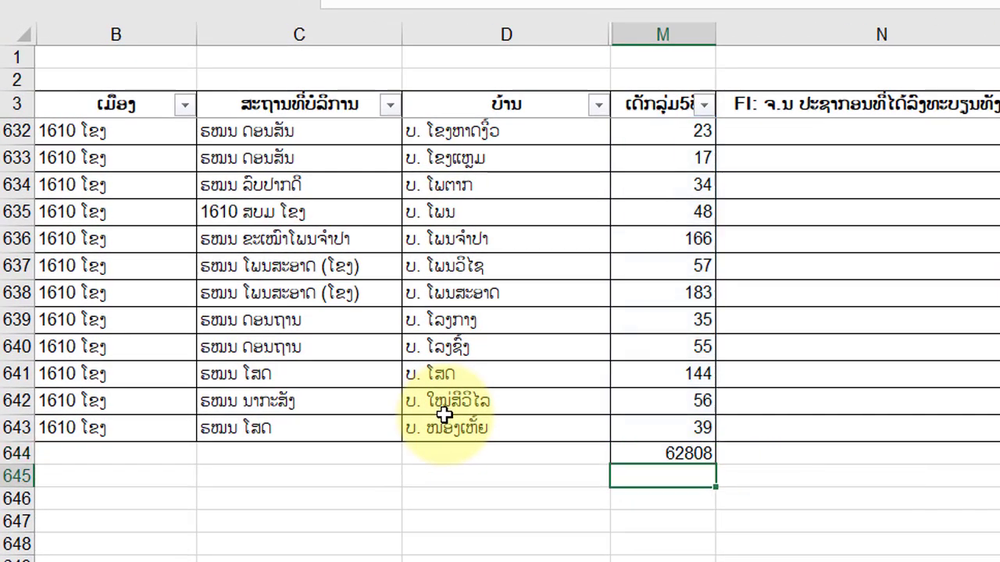
Fill the SUBTOTAL formula from M644 across to N644 and O644.
left_click(673, 453)
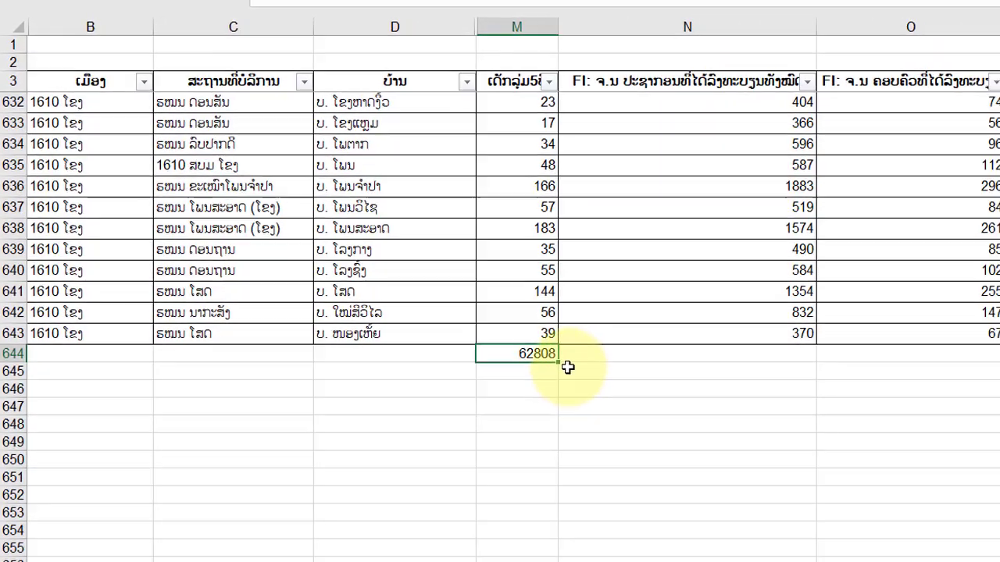
left_click_drag(545, 353, 959, 346)
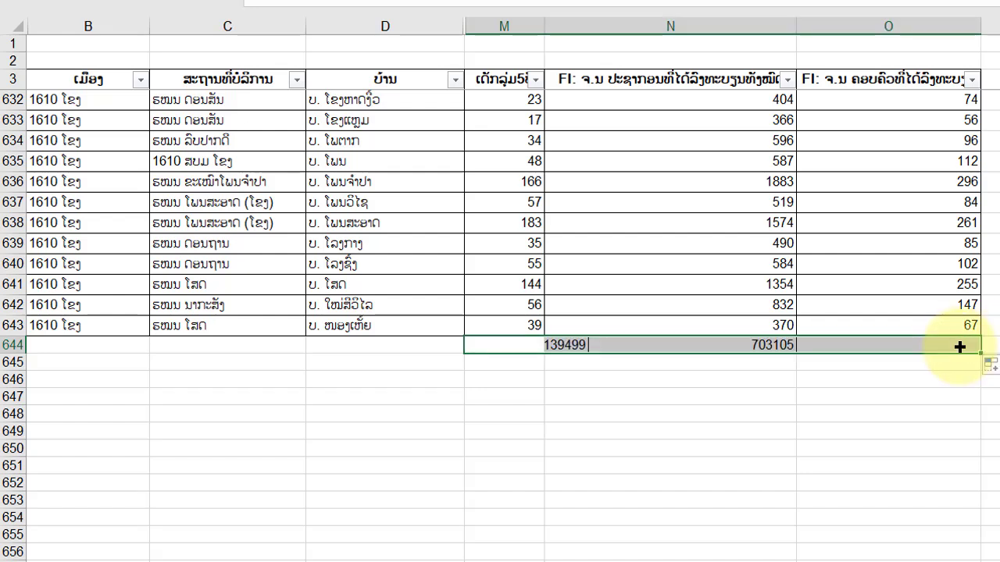
left_click(631, 450)
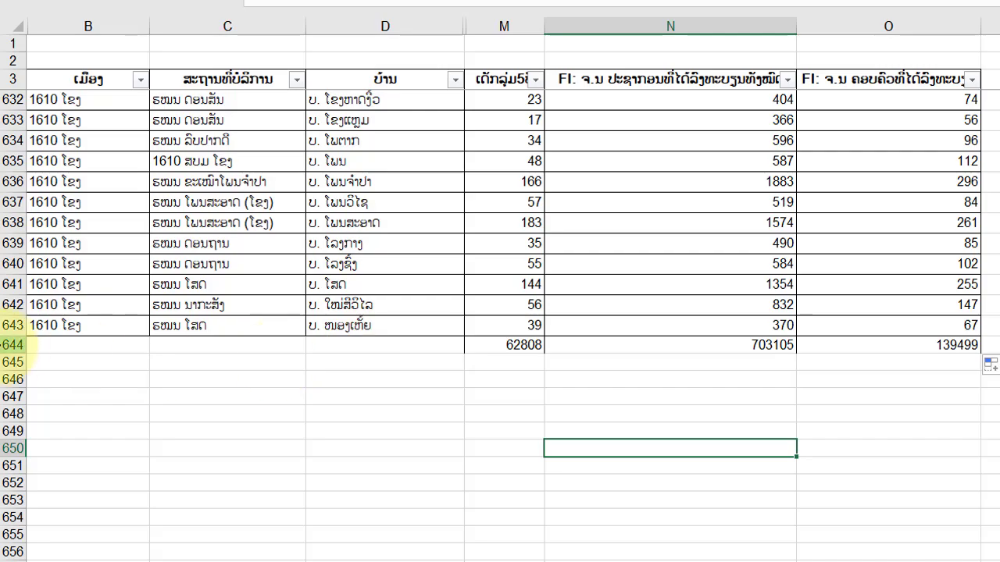
Format the totals in row 644 with comma style and no decimal places.
left_click(25, 344)
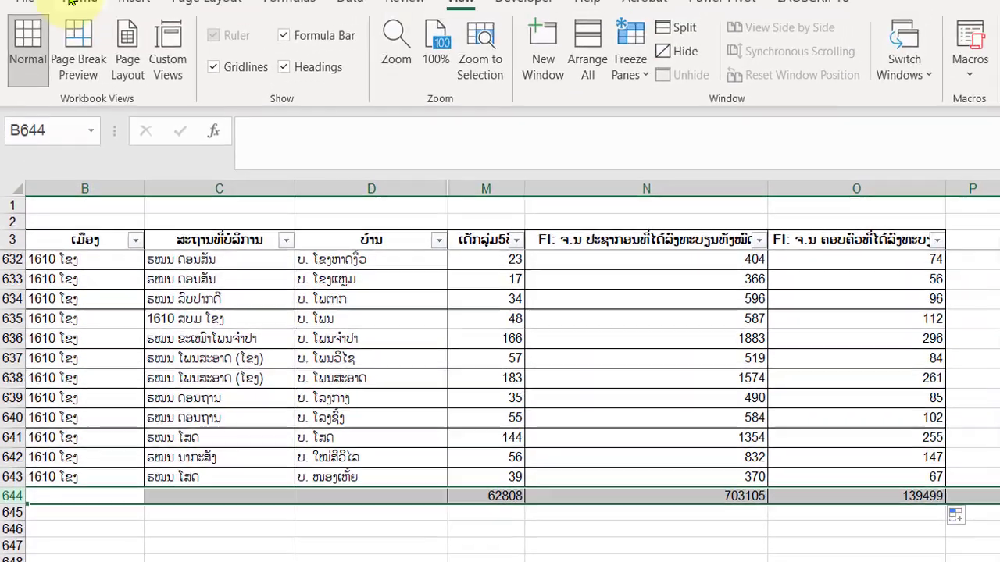
left_click(80, 18)
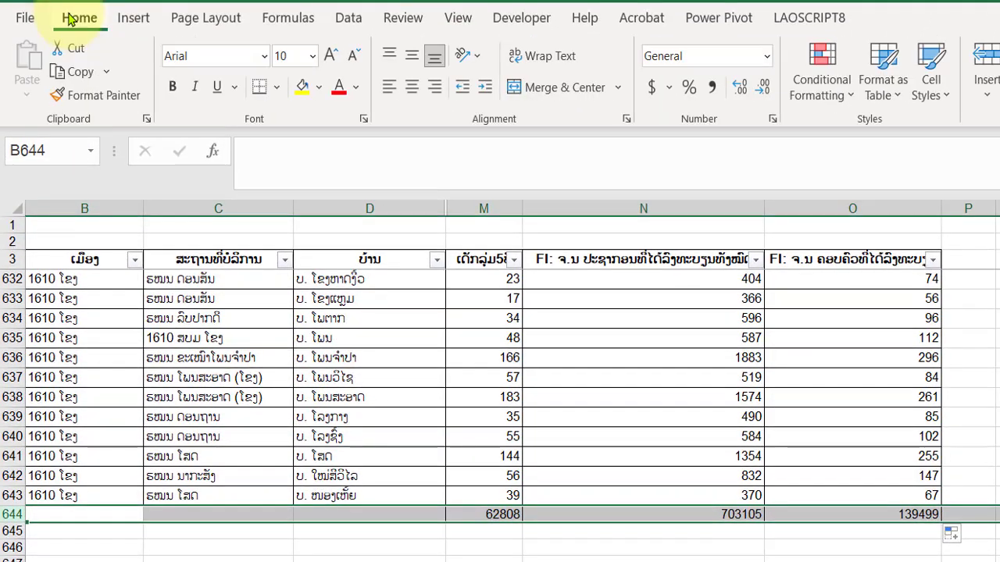
left_click(712, 87)
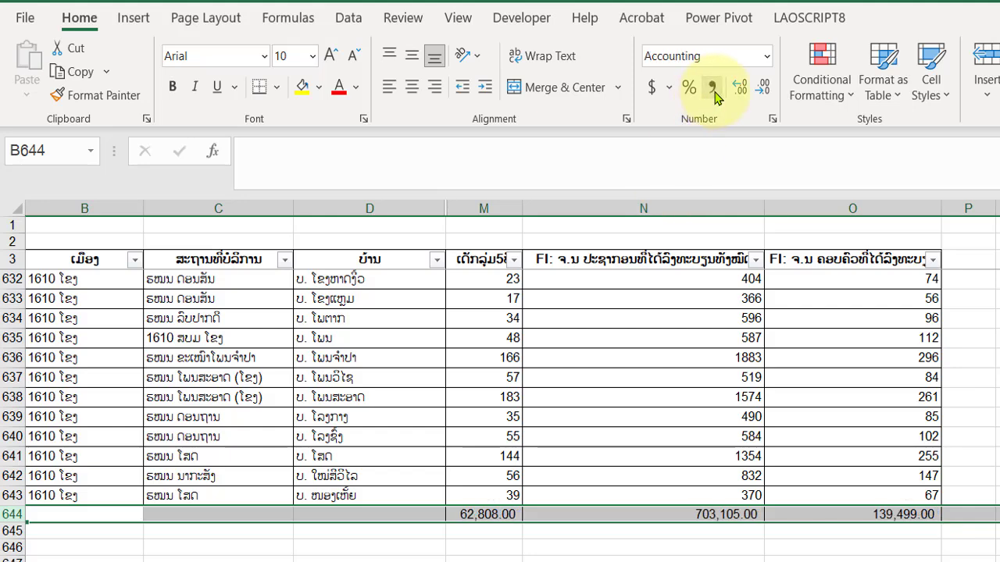
left_click(763, 88)
left_click(762, 87)
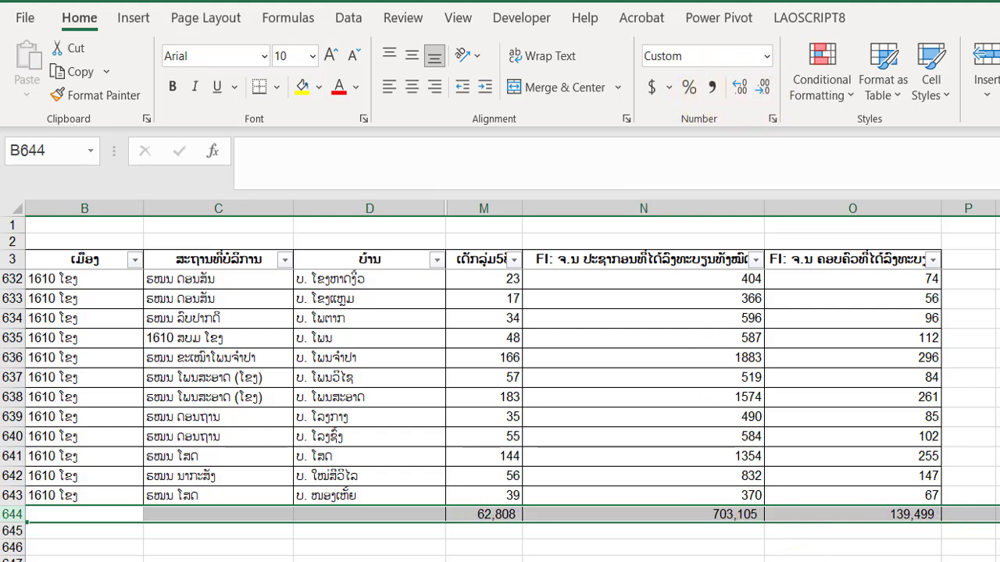
left_click(796, 559)
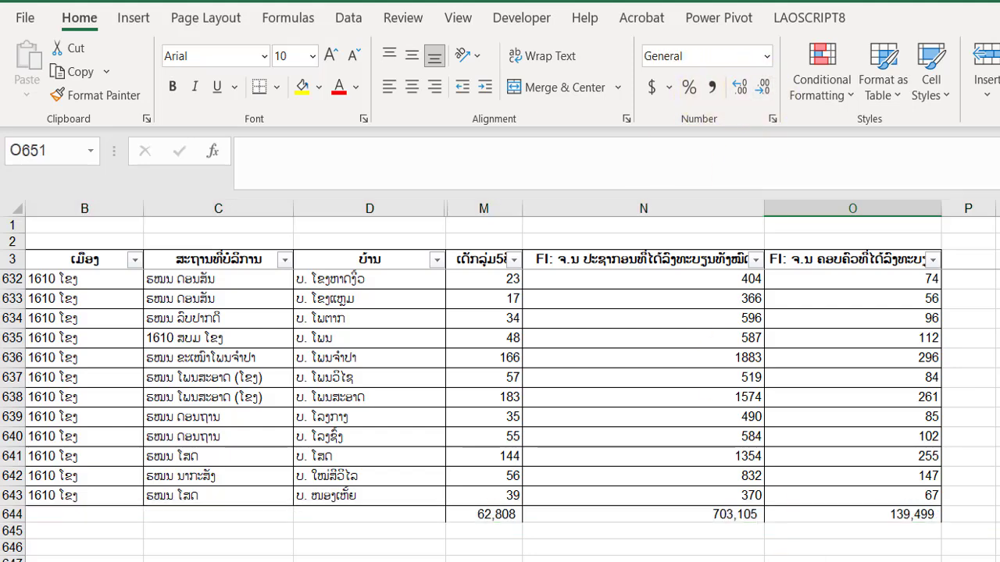
Make total row 644 bold and apply all borders to its cells from column B to column O.
left_click(10, 514)
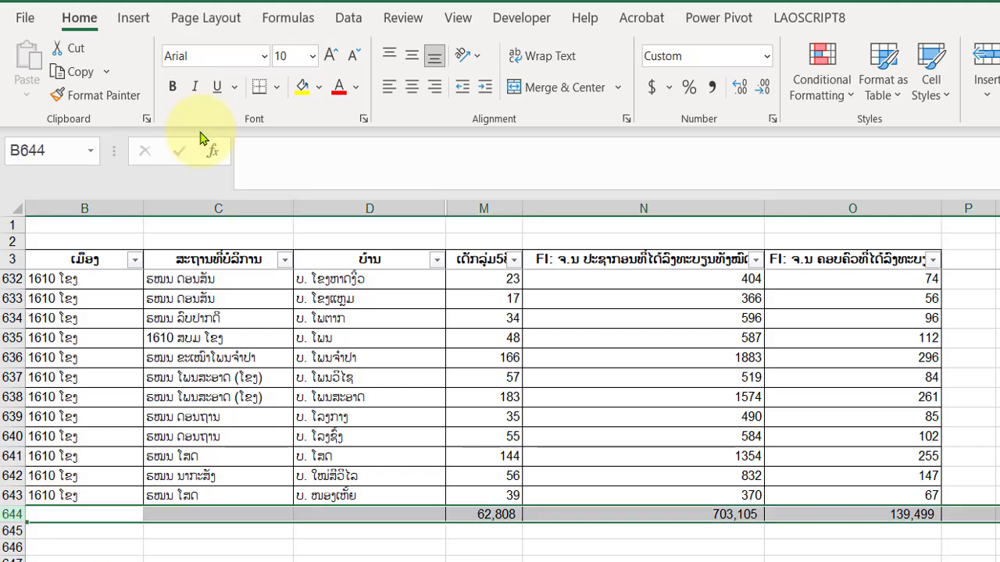
left_click(173, 86)
left_click(472, 559)
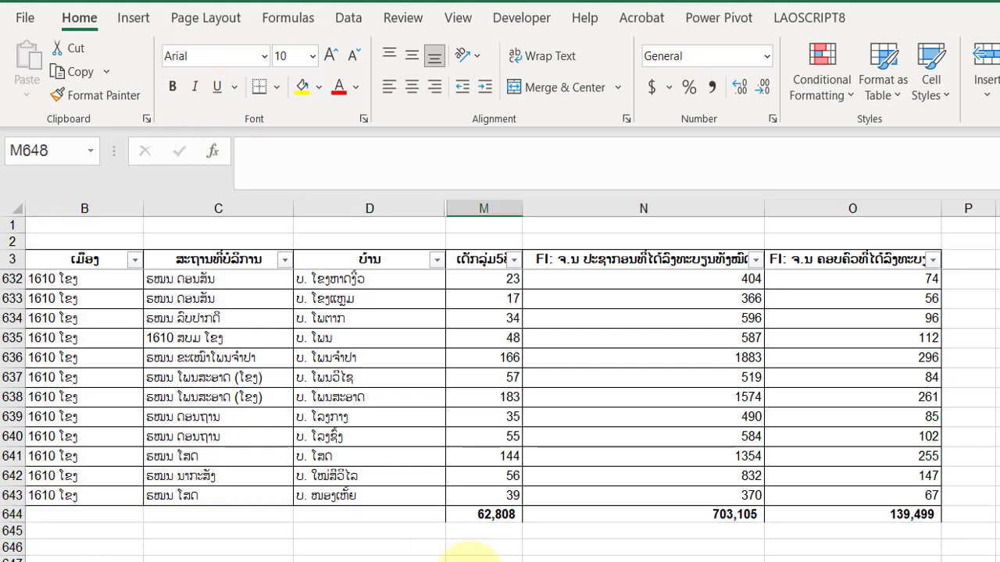
left_click_drag(92, 514, 812, 512)
left_click(276, 87)
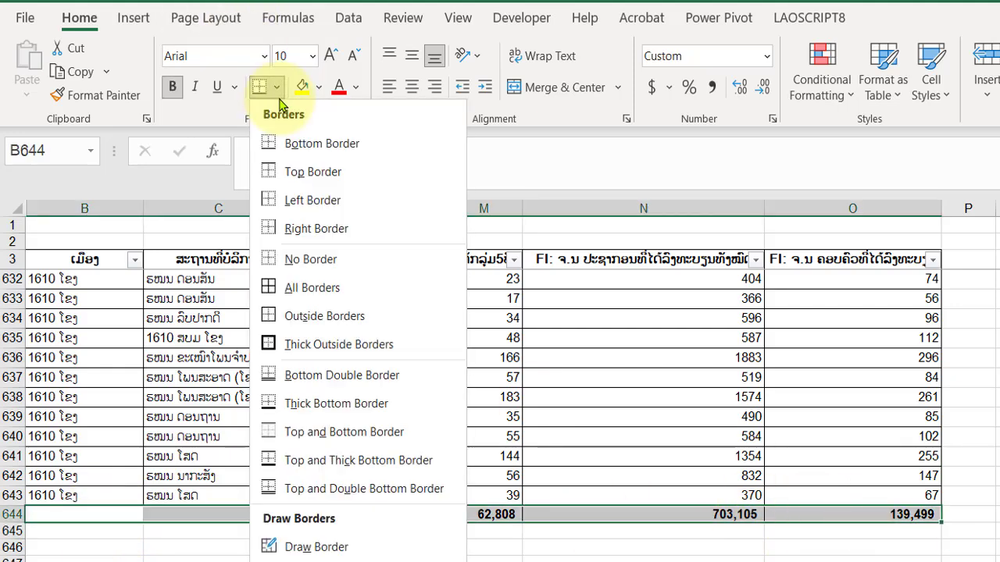
left_click(312, 287)
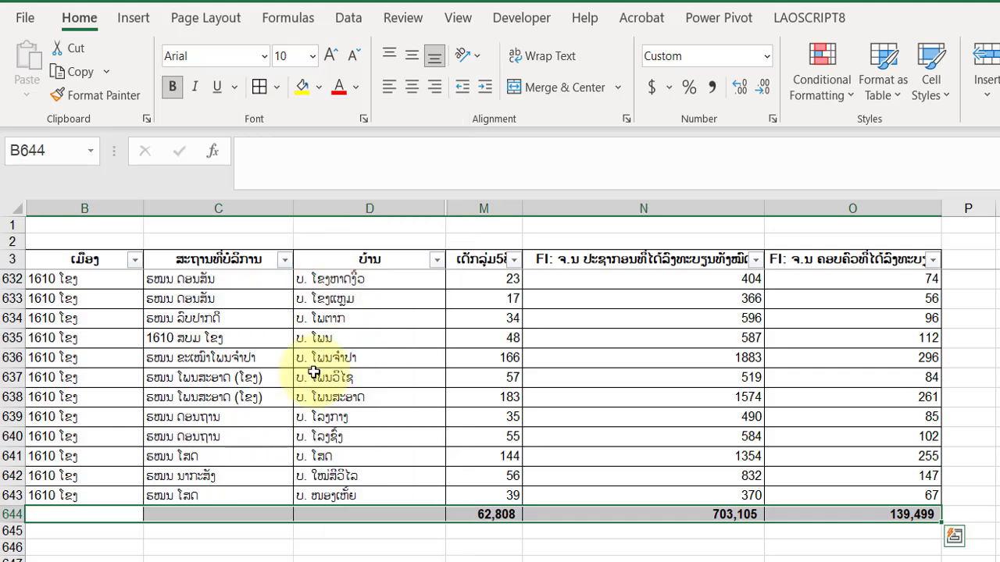
left_click(367, 559)
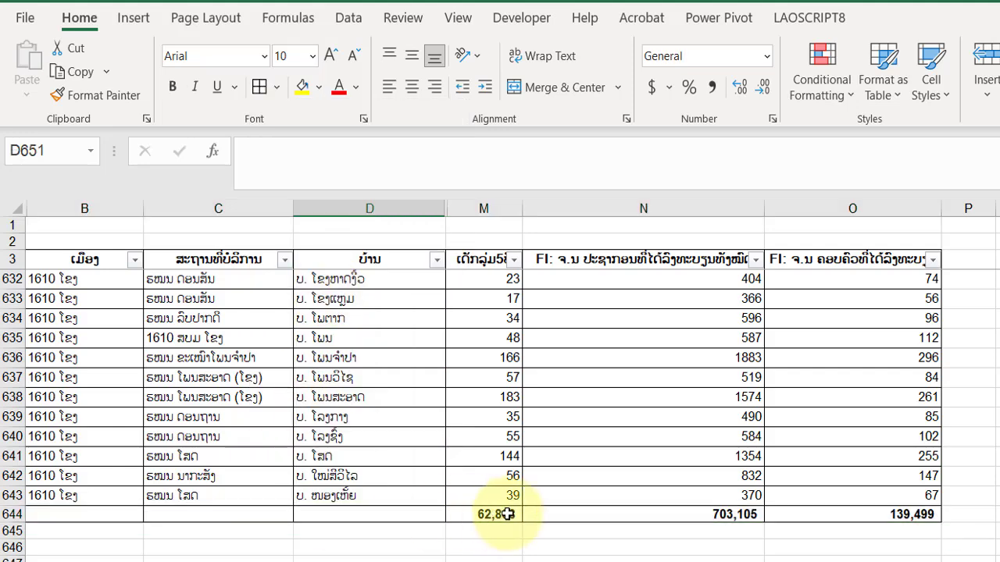
Fill the total cells M644:O644 with yellow.
left_click_drag(503, 513, 842, 513)
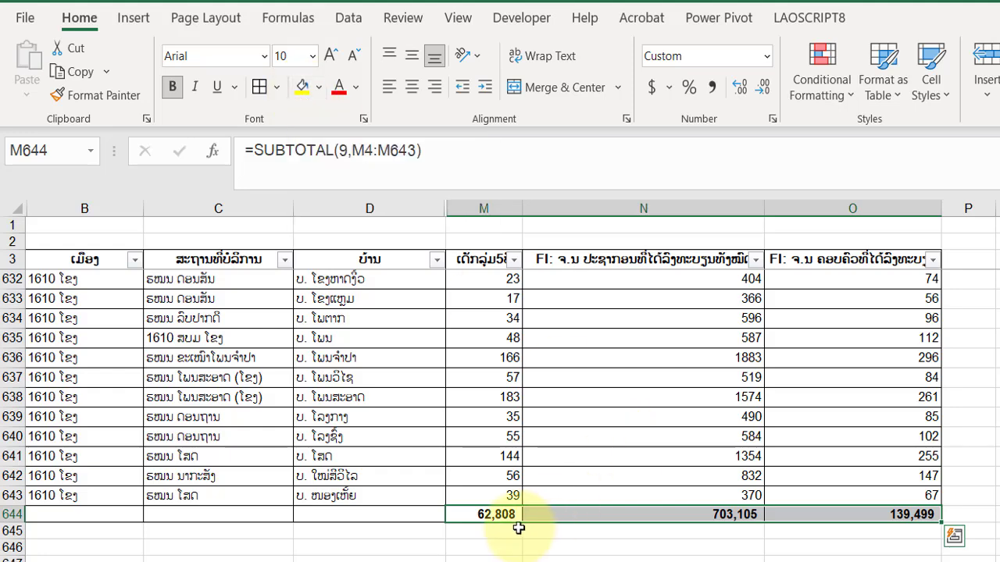
left_click(574, 561)
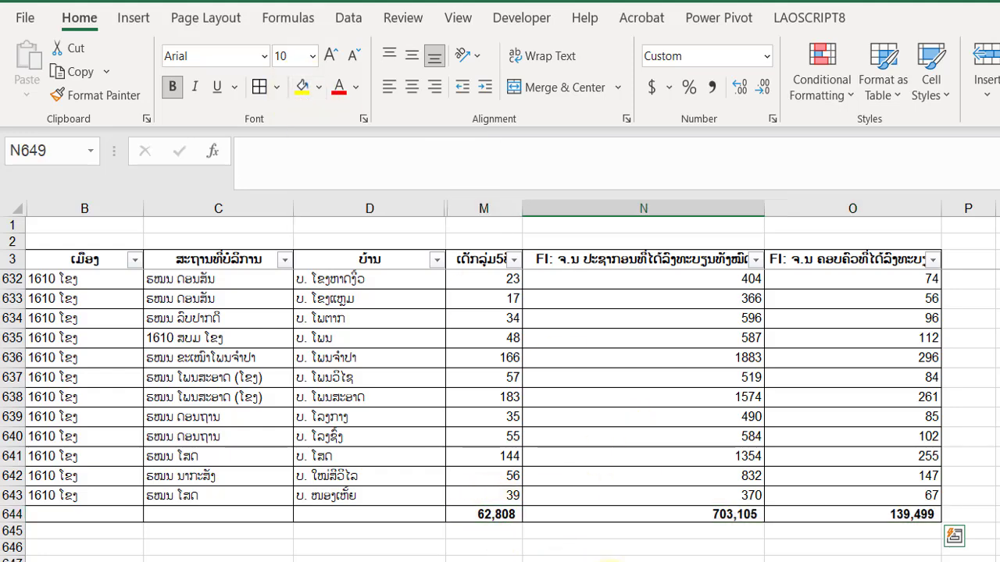
left_click_drag(500, 516, 834, 518)
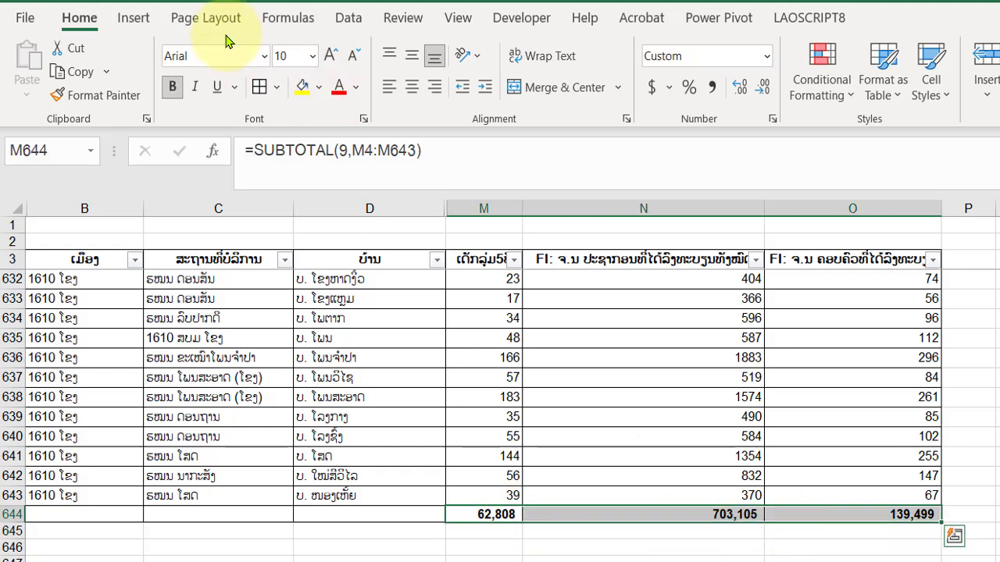
left_click(303, 92)
left_click(338, 561)
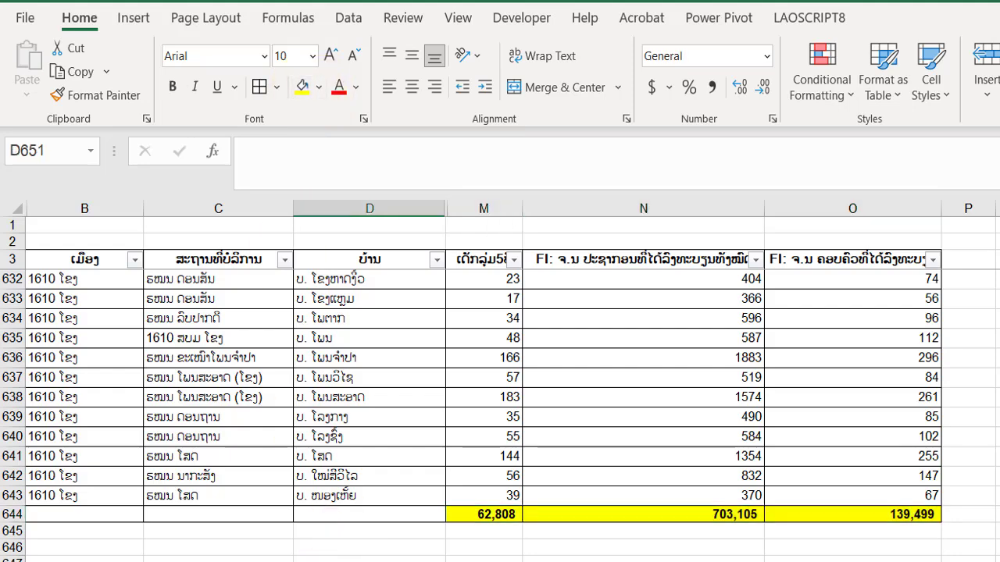
key("Right")
key("Right")
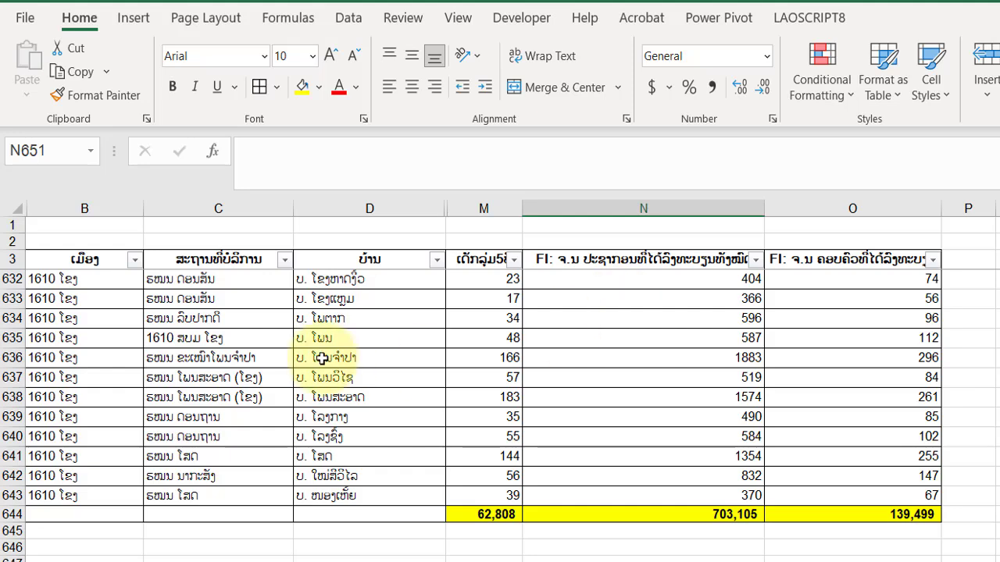
Filter the service location column (ສະຖານທີ່ບໍລິການ) to only ຮໝນ ໂພນສີໄຄ and check the totals in row 644.
scroll(321, 357, "up", 3)
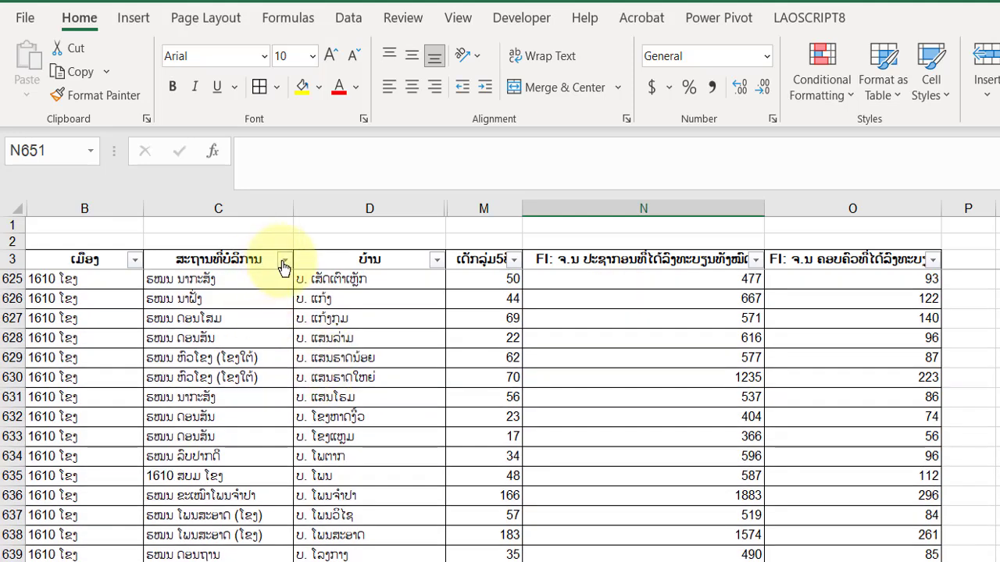
left_click(283, 264)
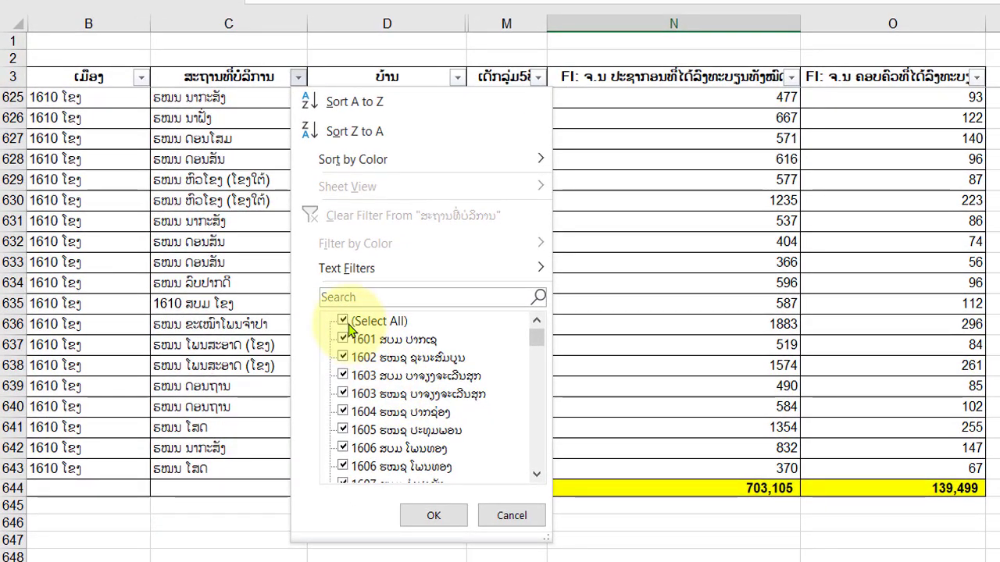
left_click(353, 321)
scroll(385, 404, "down", 15)
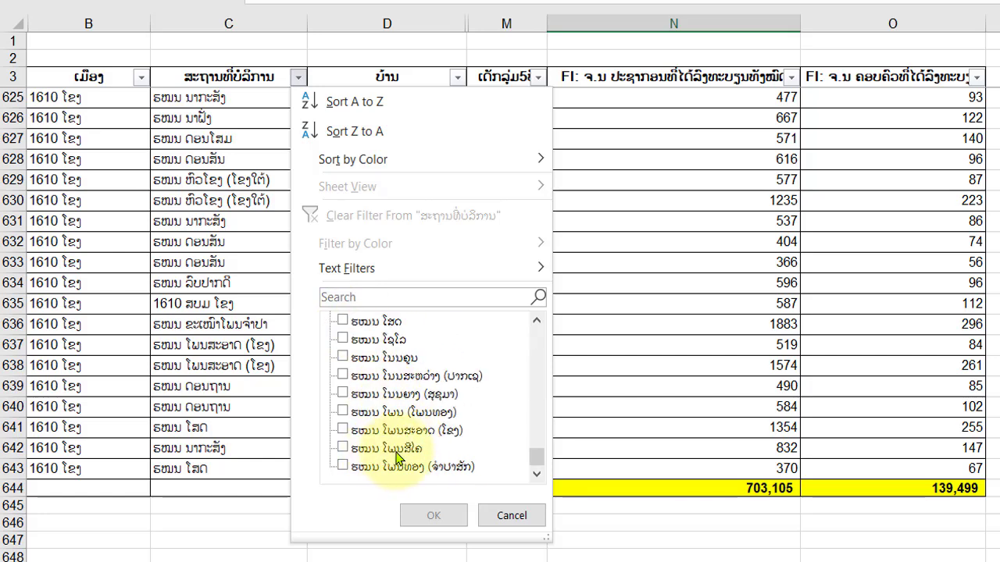
left_click(343, 450)
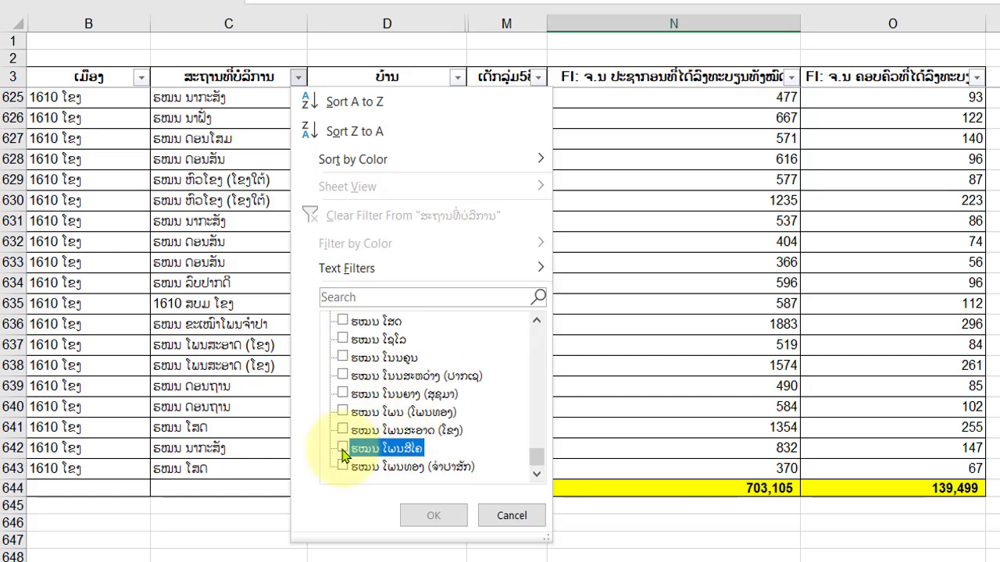
left_click(419, 518)
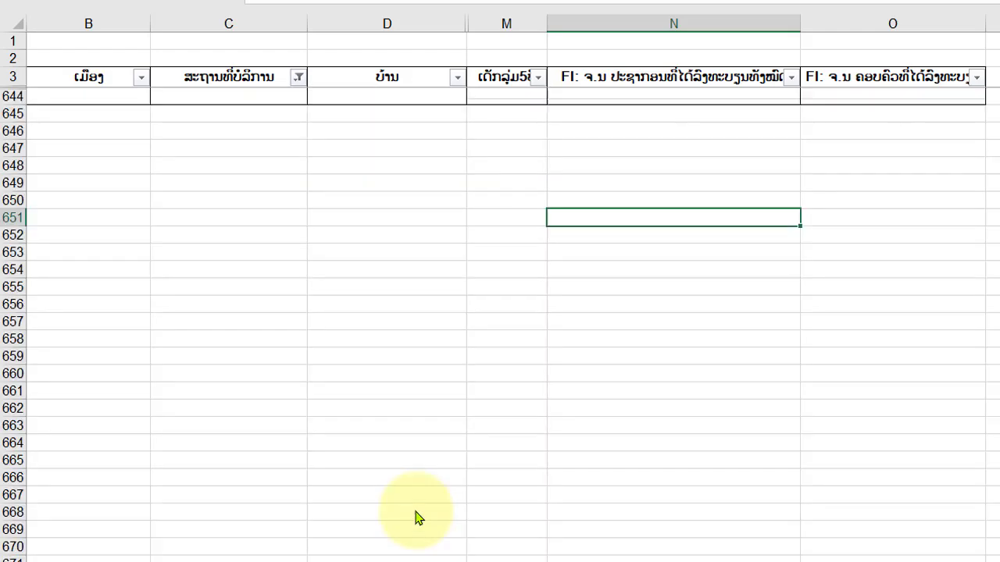
scroll(528, 367, "up", 5)
scroll(530, 366, "down", 1)
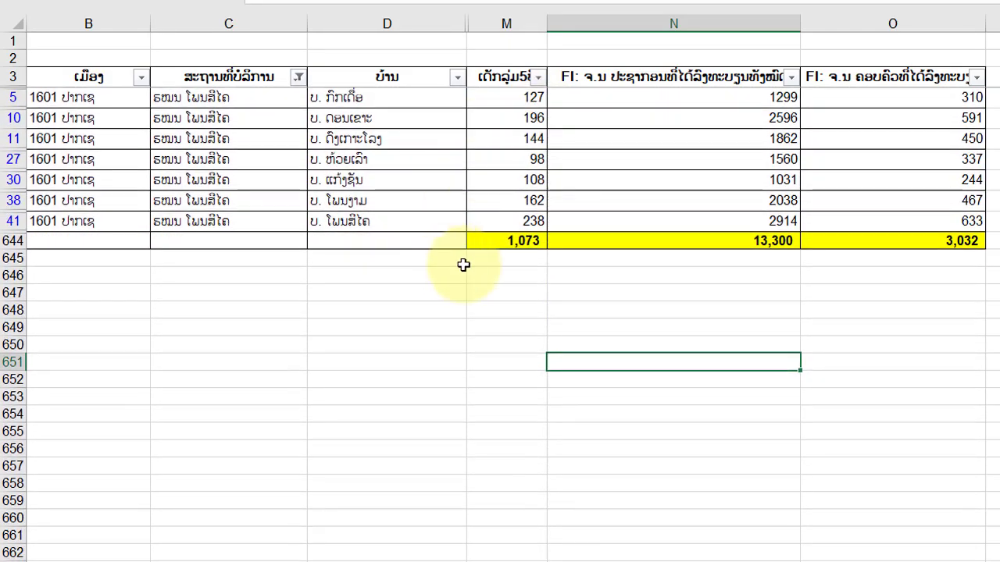
left_click(576, 273)
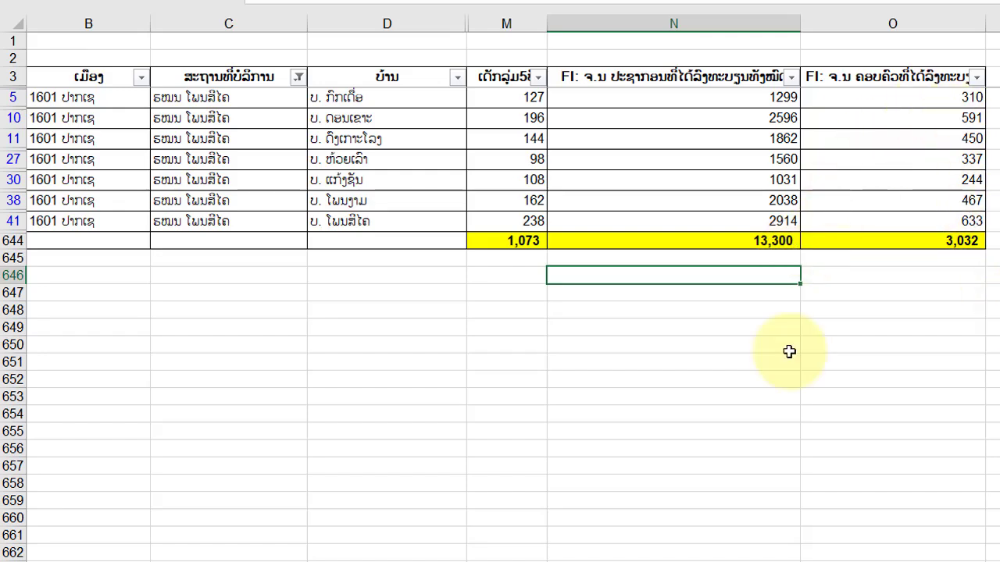
left_click(526, 385)
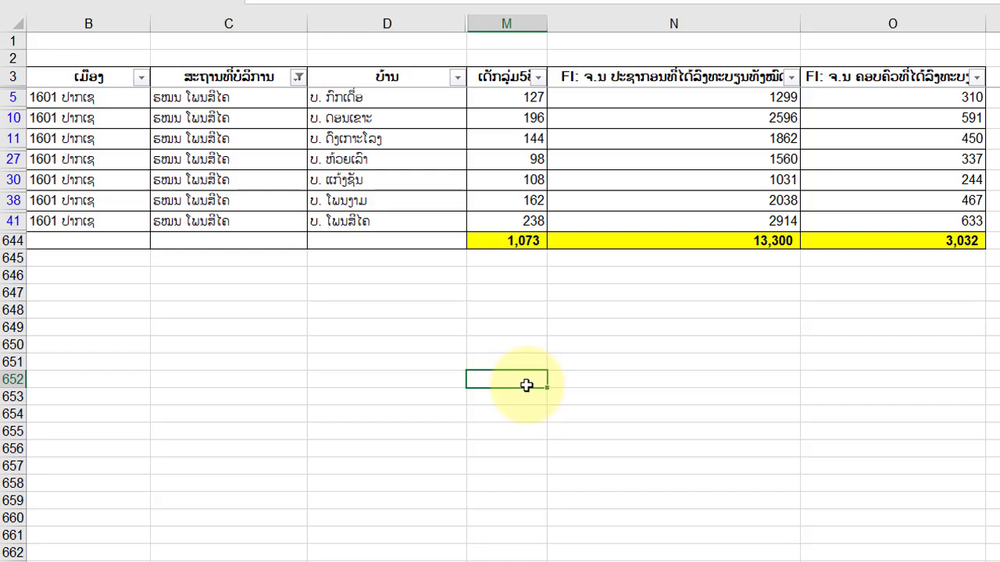
Change the service location filter to show only ຮໝນ ຄຳແປງ and check the subtotals in row 644.
left_click(299, 76)
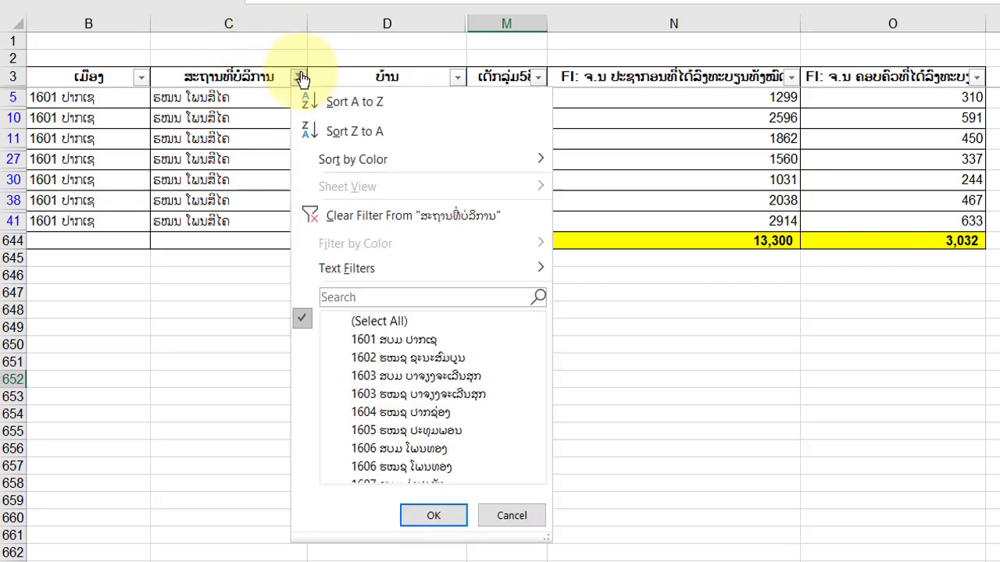
left_click(342, 321)
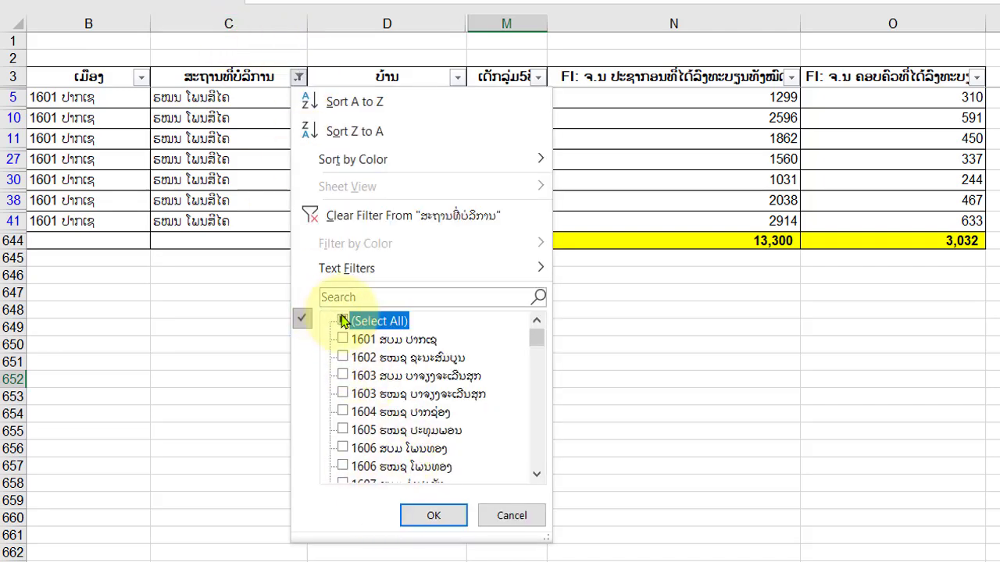
scroll(398, 412, "down", 5)
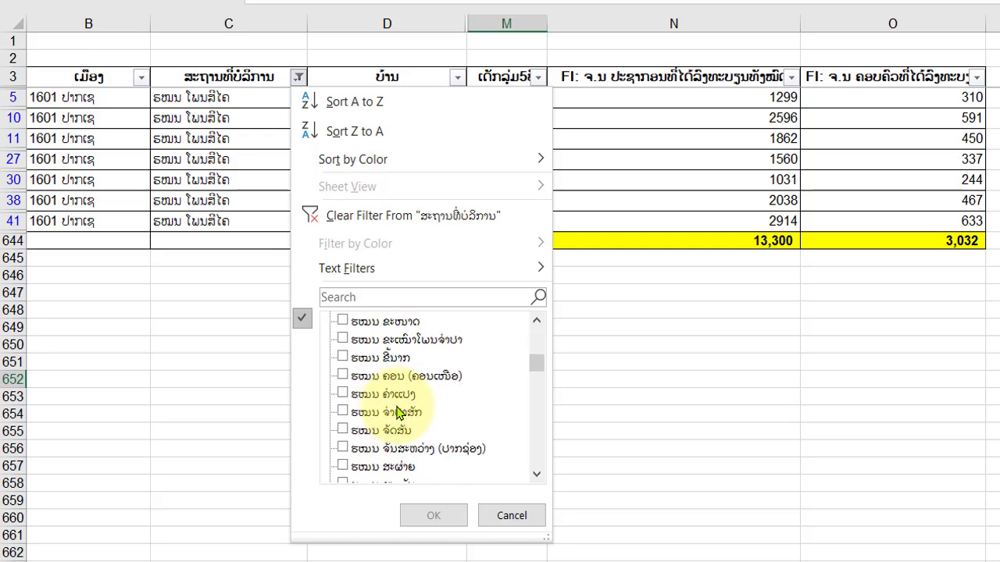
left_click(344, 393)
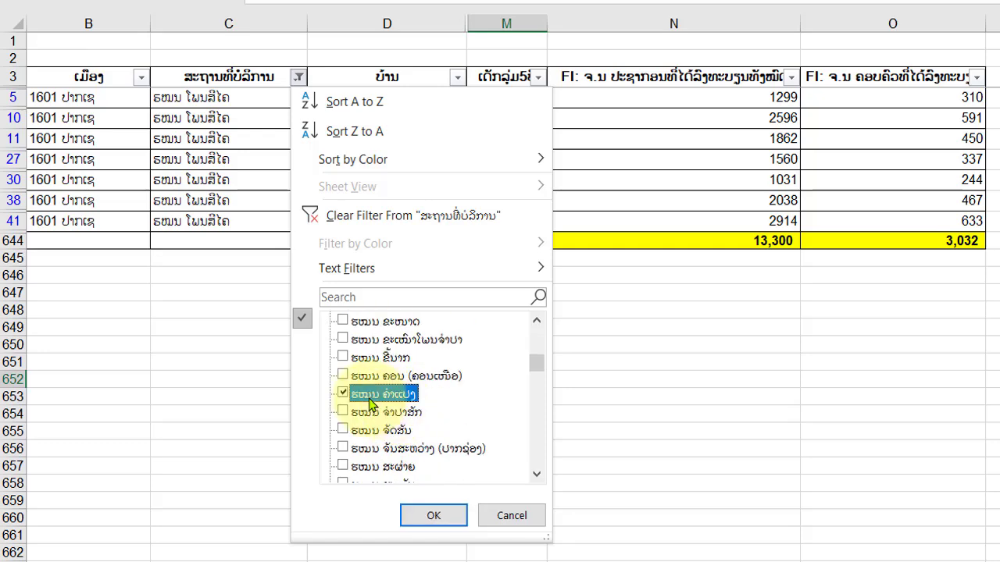
left_click(433, 517)
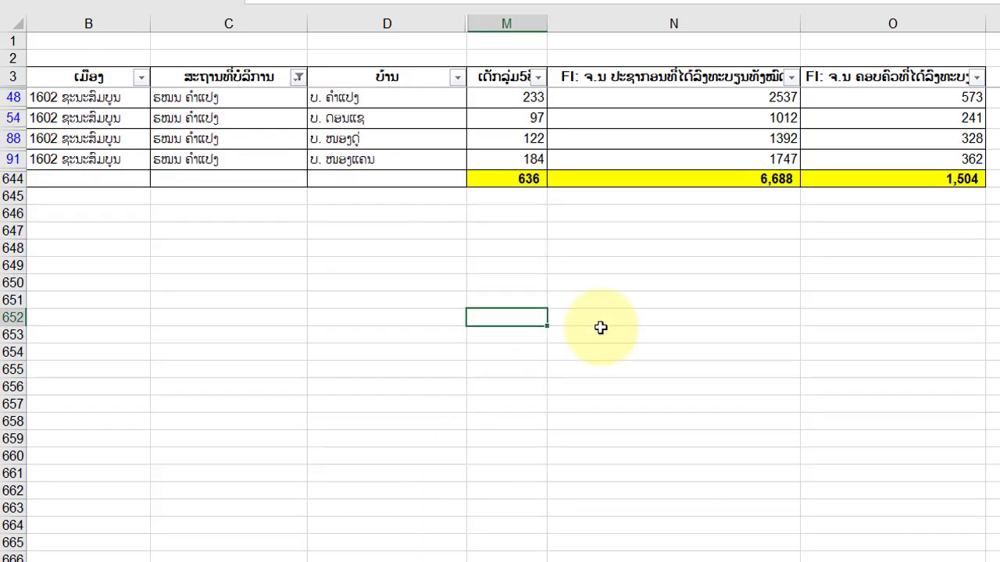
left_click(522, 179)
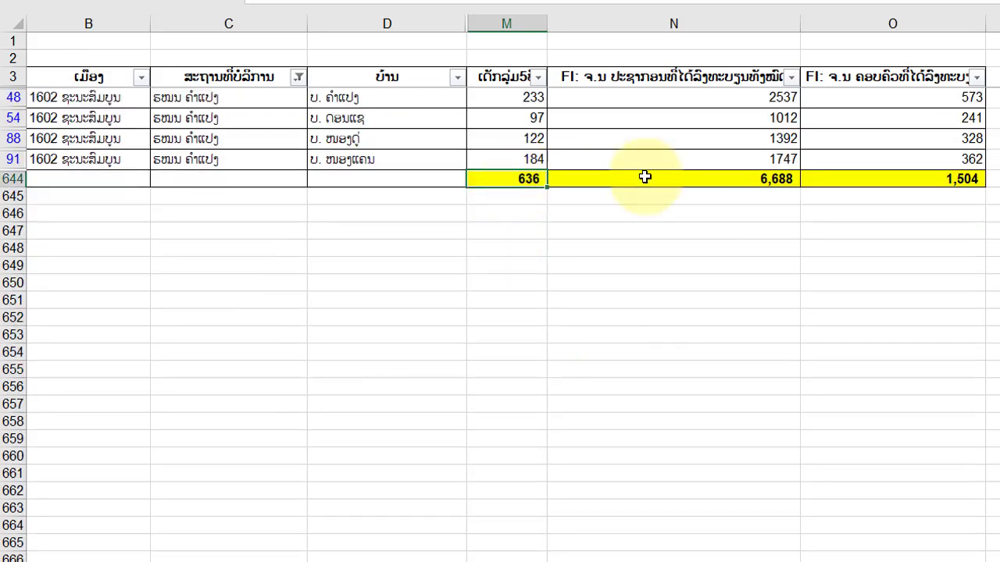
left_click(519, 259)
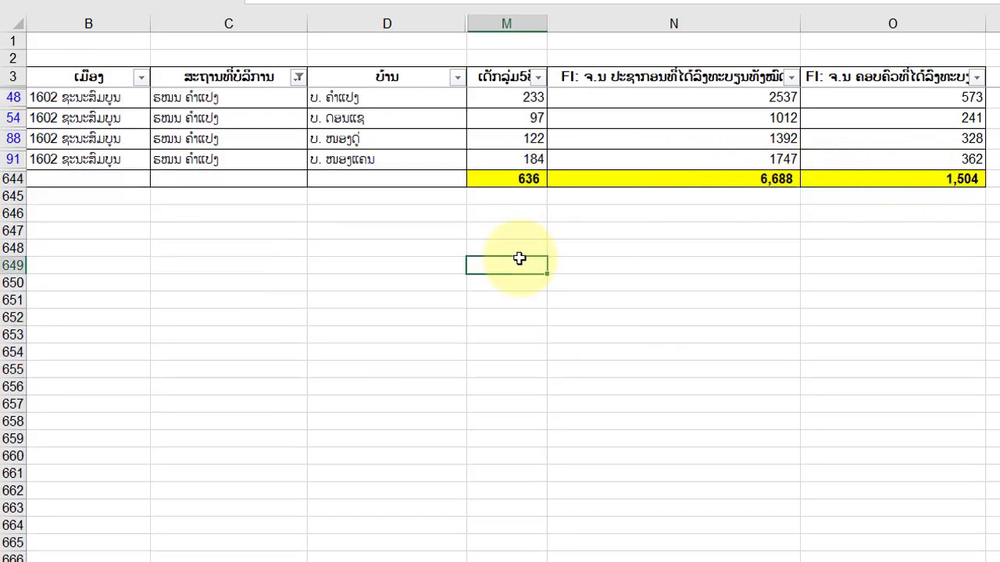
left_click(711, 315)
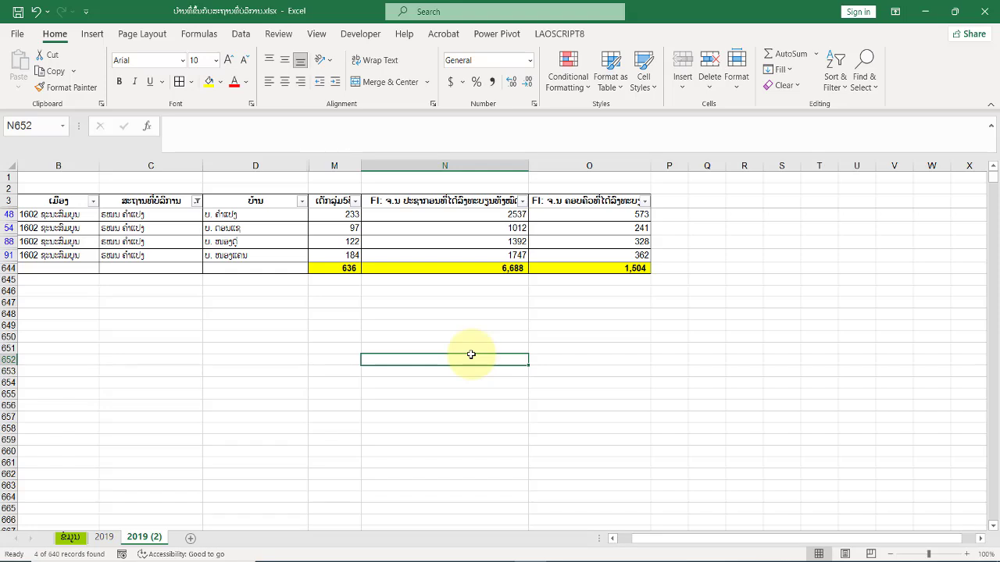